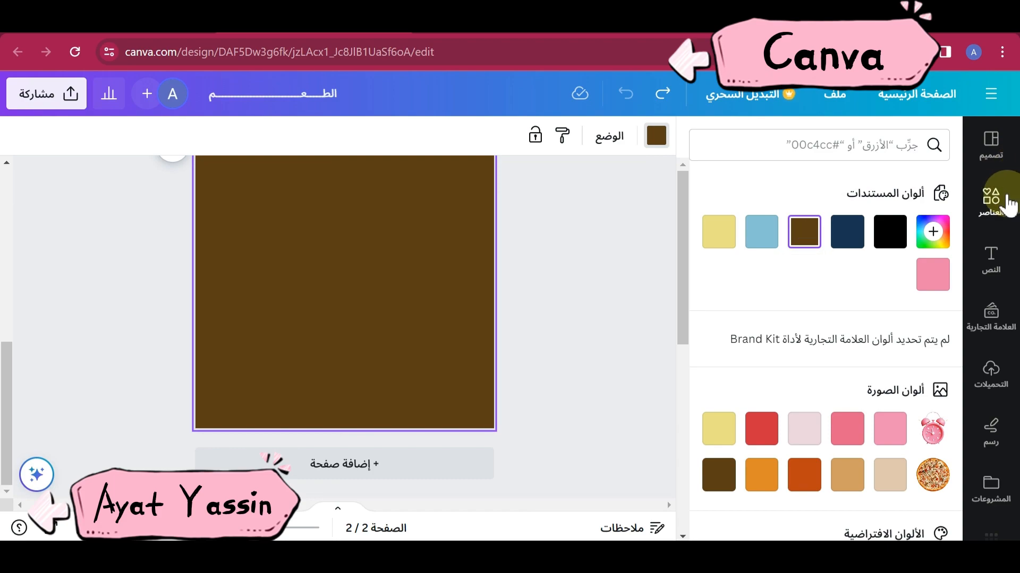
# Step: Search the elements for "منبه" and place the pink alarm clock graphic with lightning bolts in the middle of the brown page
pyautogui.click(906, 146)
pyautogui.write('منبه')
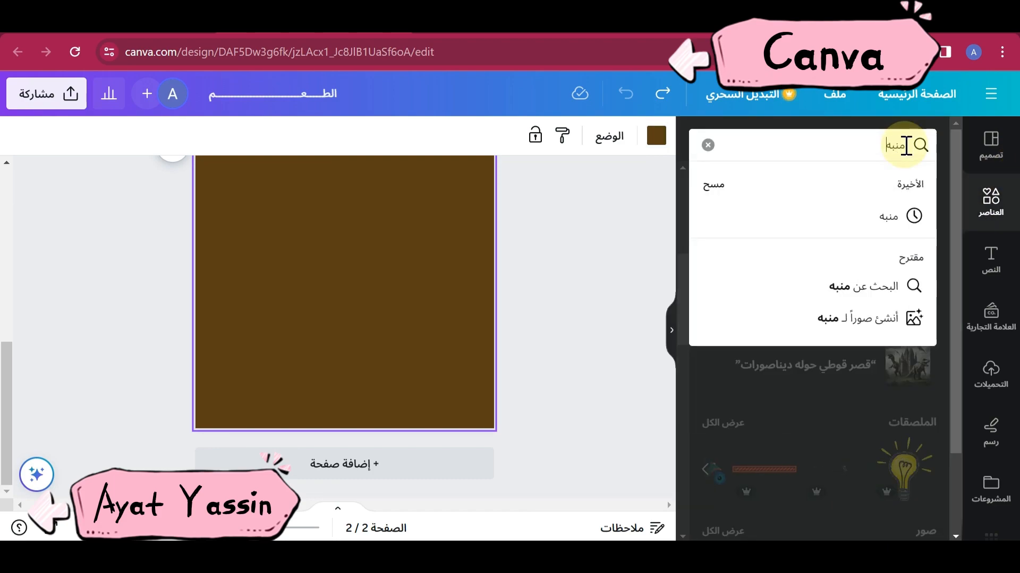
pyautogui.press('Return')
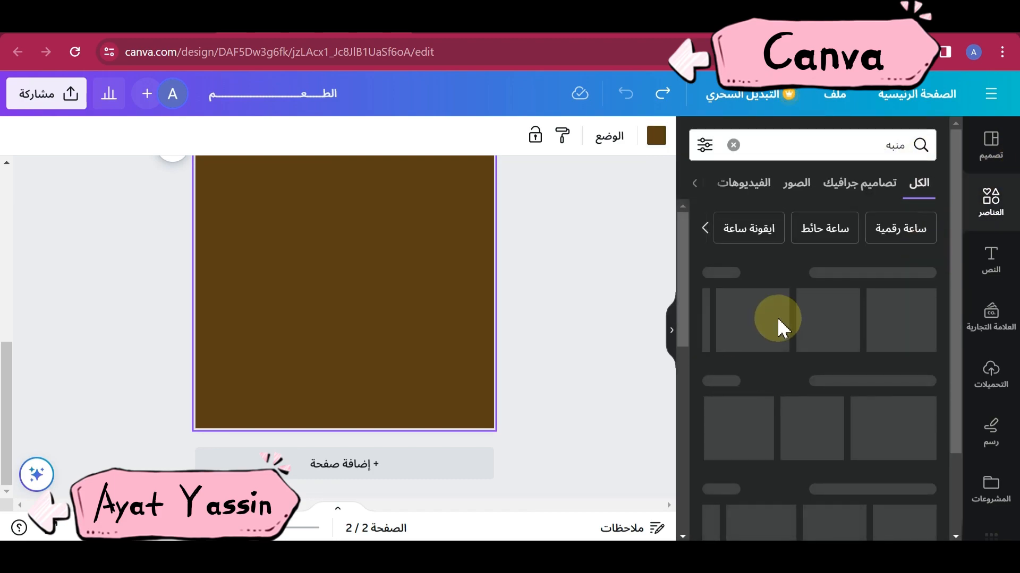
pyautogui.moveTo(780, 329); pyautogui.dragTo(366, 276)
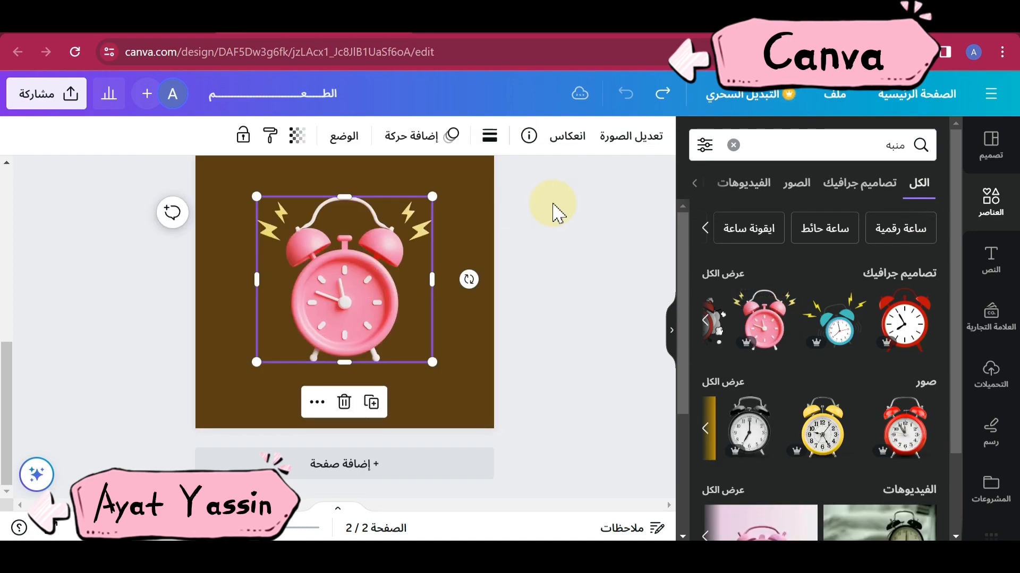
# Step: Search the elements for "بيتزا" and place the whole round pizza photo, scaled to fit inside the clock's face
pyautogui.write('بيتزا')
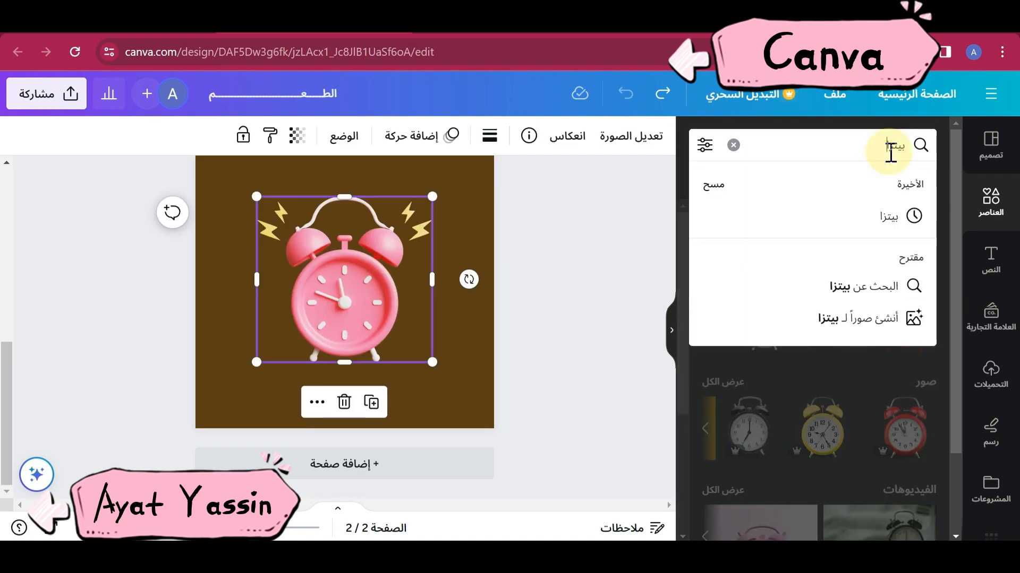
pyautogui.press('Return')
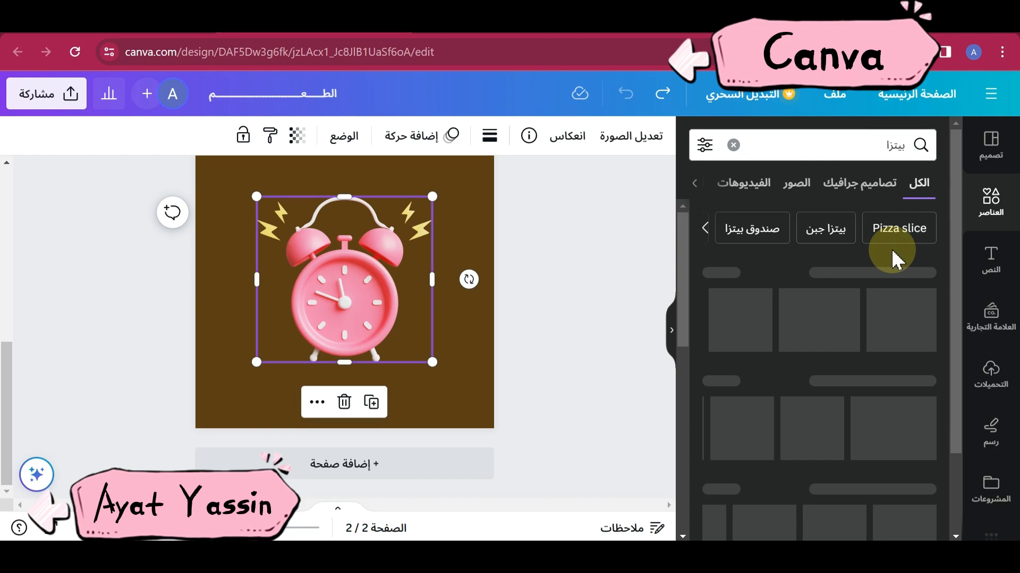
pyautogui.click(705, 430)
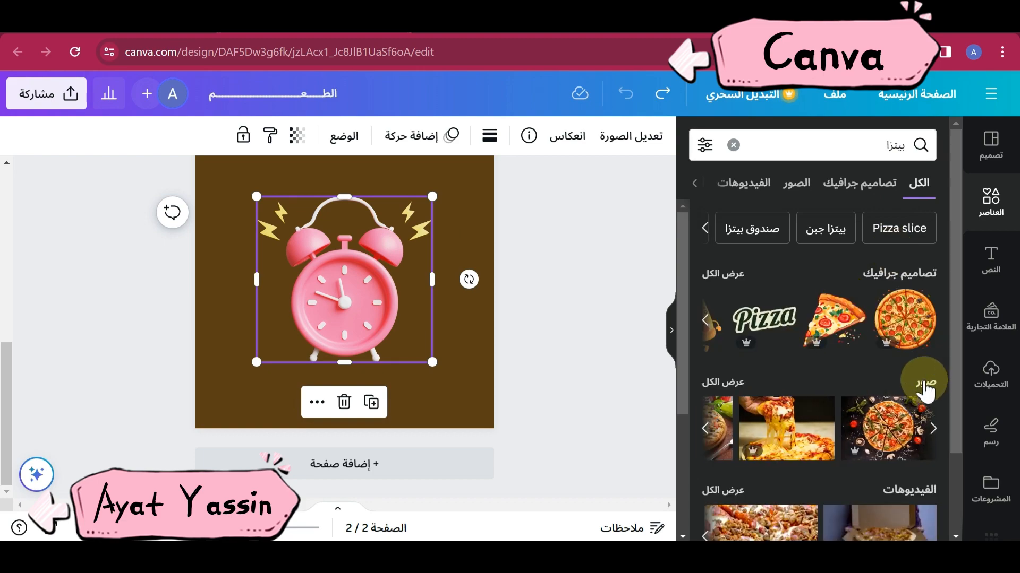
pyautogui.click(710, 431)
pyautogui.moveTo(799, 428); pyautogui.dragTo(392, 326)
pyautogui.moveTo(465, 169); pyautogui.dragTo(370, 300)
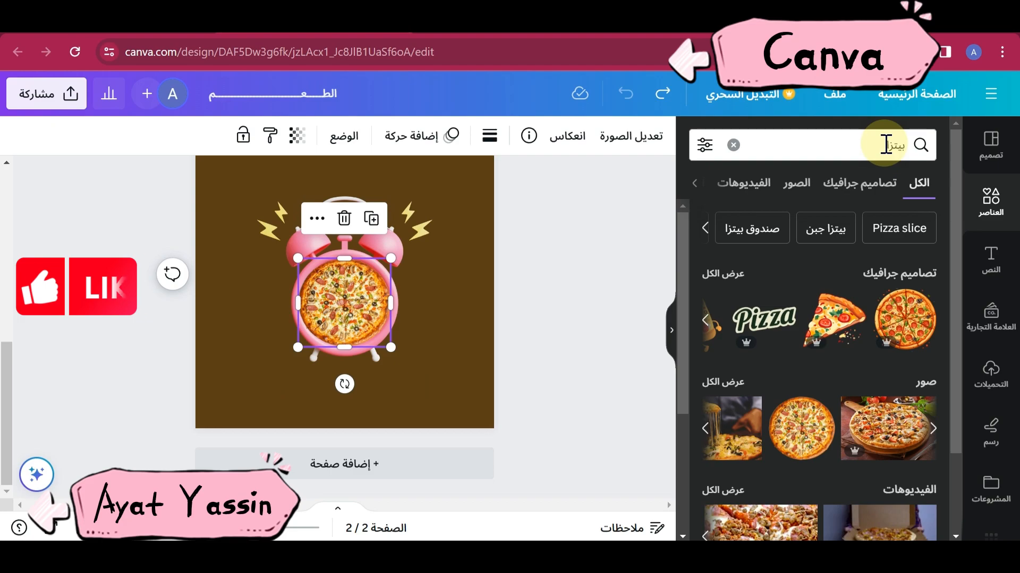
# Step: Search the elements for "سكينة", browse the graphics and add the plain red knife to the page
pyautogui.doubleClick(885, 144)
pyautogui.write('سكينة')
pyautogui.press('Return')
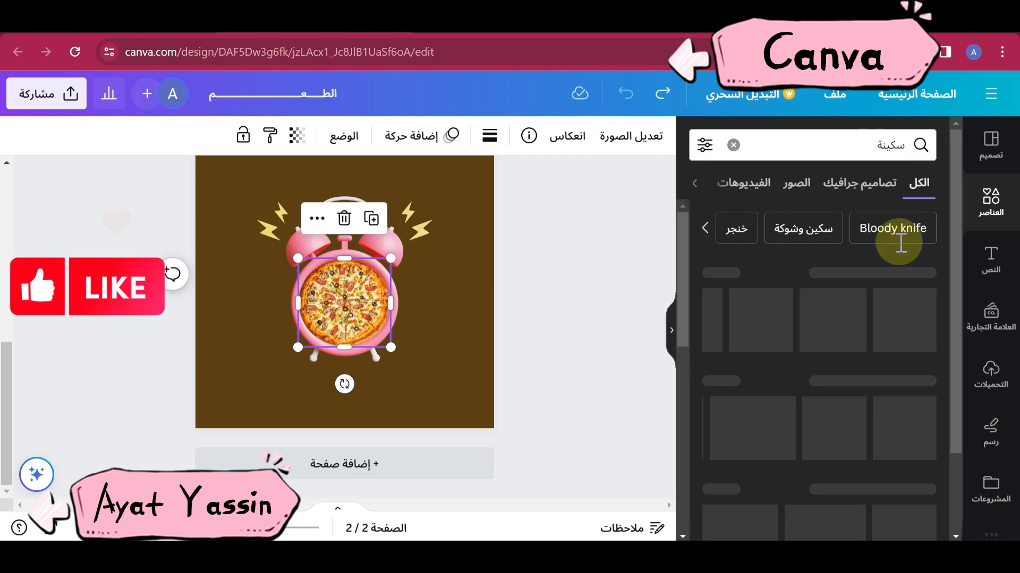
pyautogui.click(722, 274)
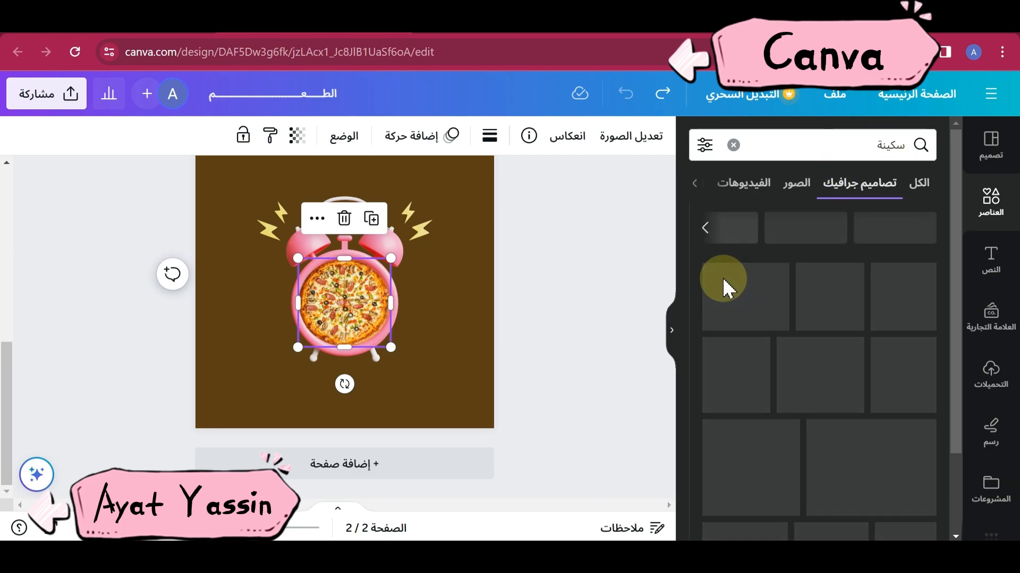
pyautogui.scroll(-6, 683, 297)
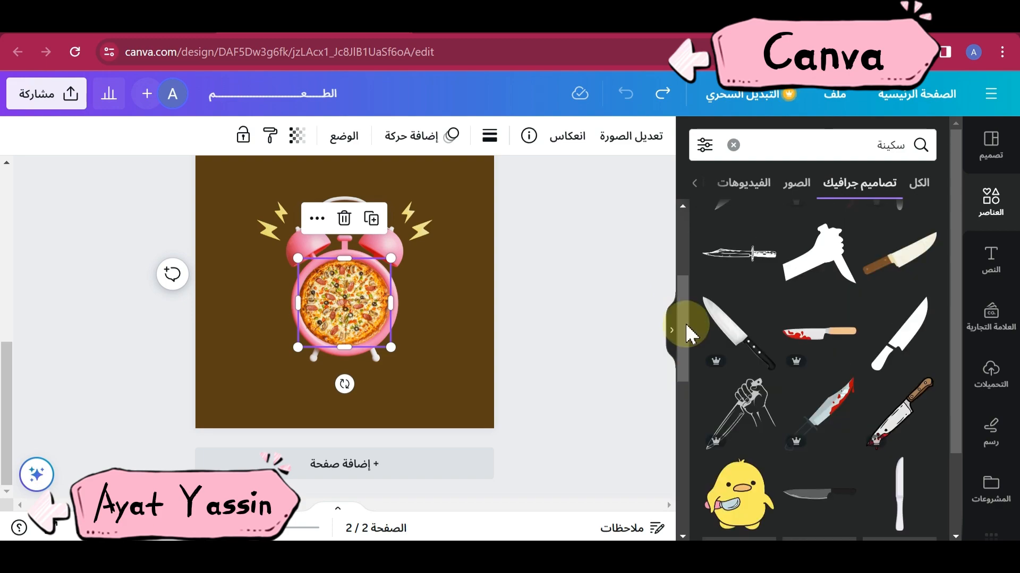
pyautogui.scroll(-3, 687, 436)
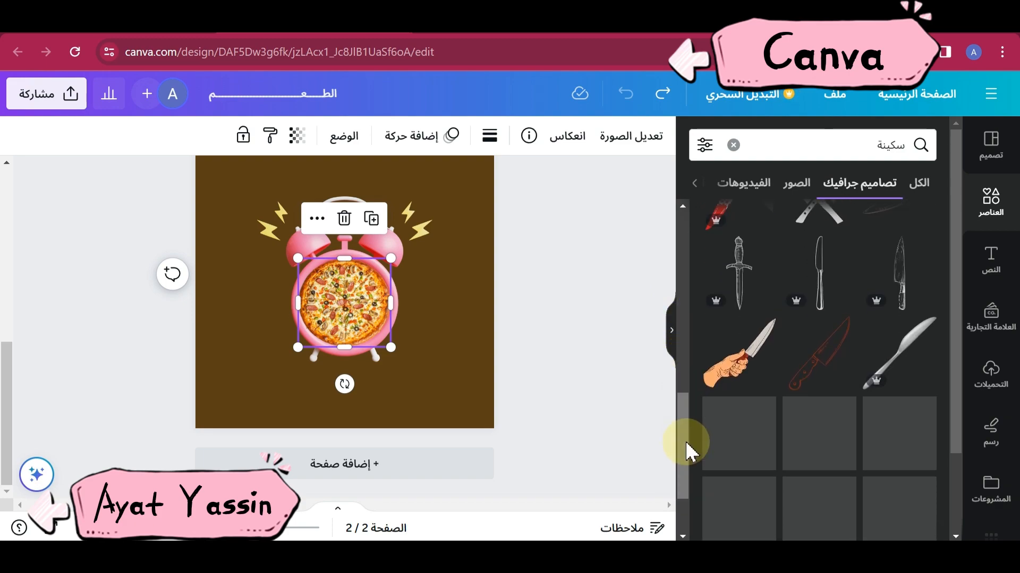
pyautogui.scroll(-3, 687, 451)
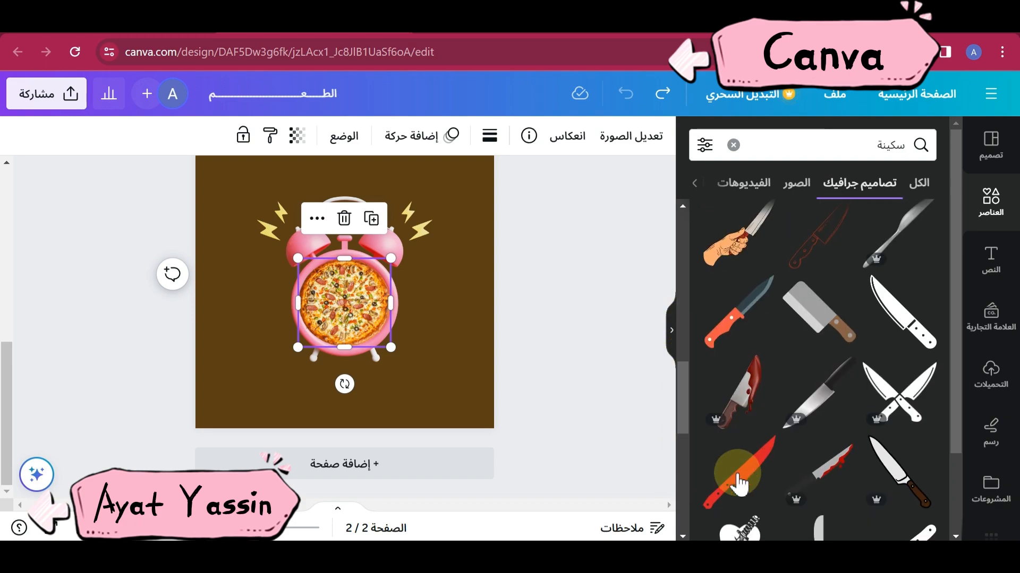
pyautogui.click(735, 475)
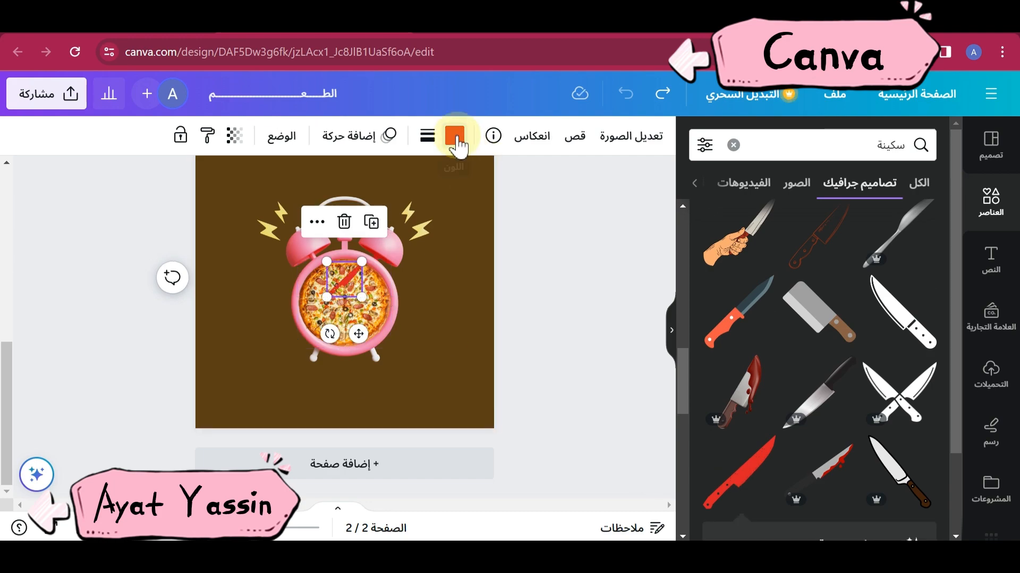
# Step: Recolour the knife black and rotate it upright so it points from the pizza's centre to twelve o'clock
pyautogui.click(455, 136)
pyautogui.click(890, 232)
pyautogui.moveTo(329, 333); pyautogui.dragTo(378, 326)
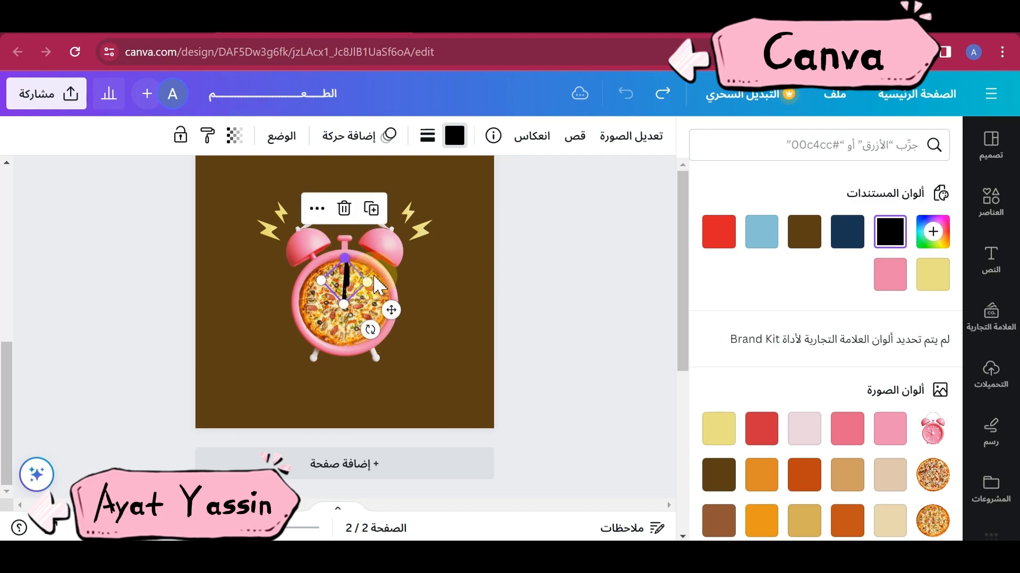
# Step: Duplicate the black knife and rotate the copy so it points from the pizza's centre to three o'clock
pyautogui.click(371, 207)
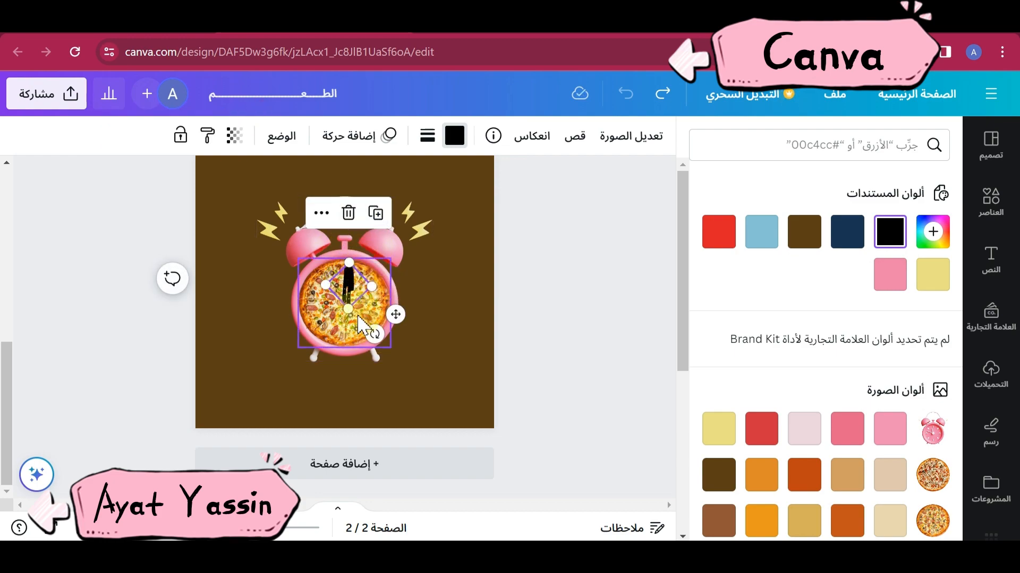
pyautogui.moveTo(378, 341); pyautogui.dragTo(340, 351)
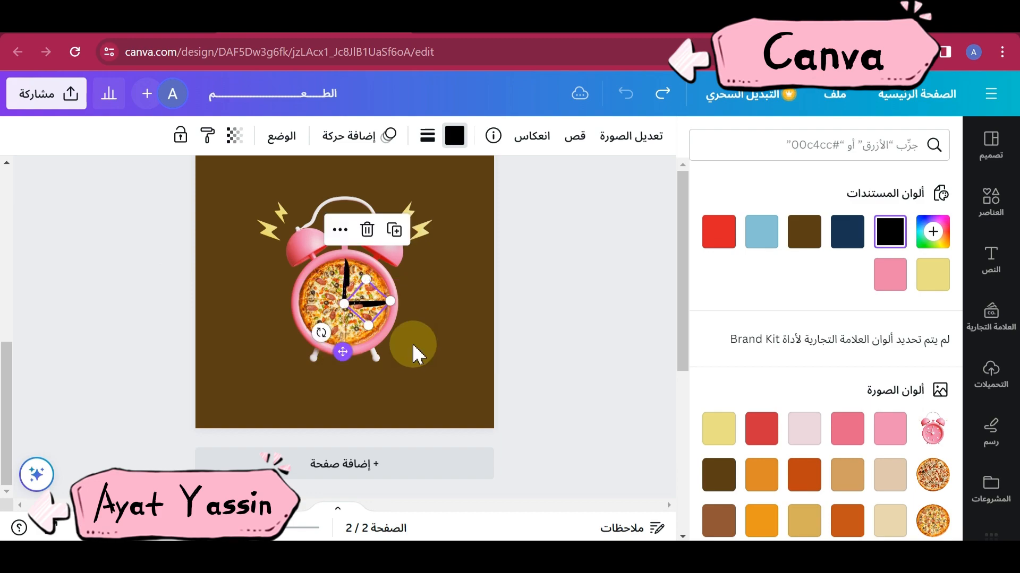
pyautogui.click(422, 343)
pyautogui.click(466, 387)
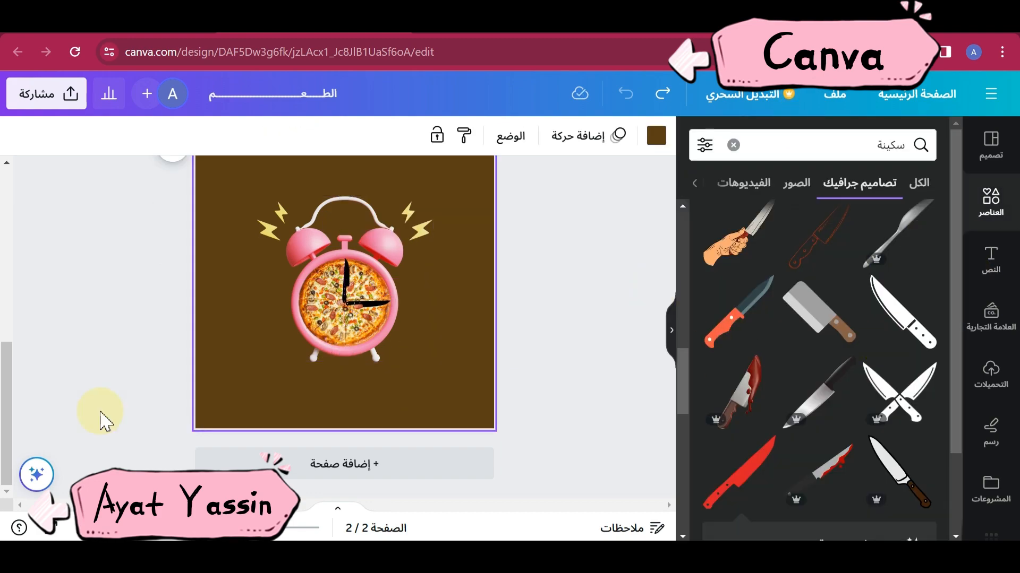
# Step: Add a heading text reading "Pizza" and place it on the page just left of the clock
pyautogui.moveTo(5, 435); pyautogui.dragTo(7, 396)
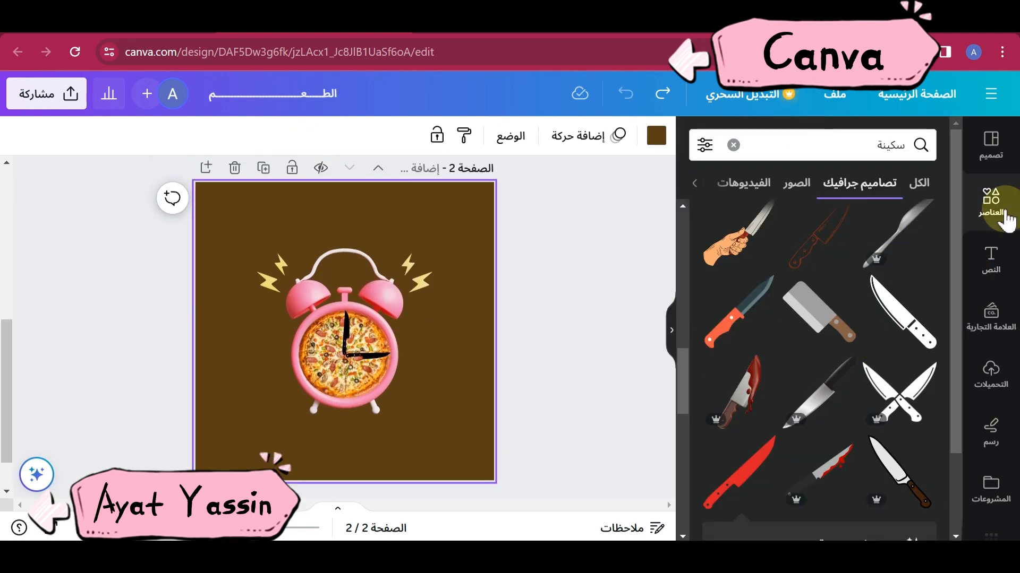
pyautogui.click(999, 260)
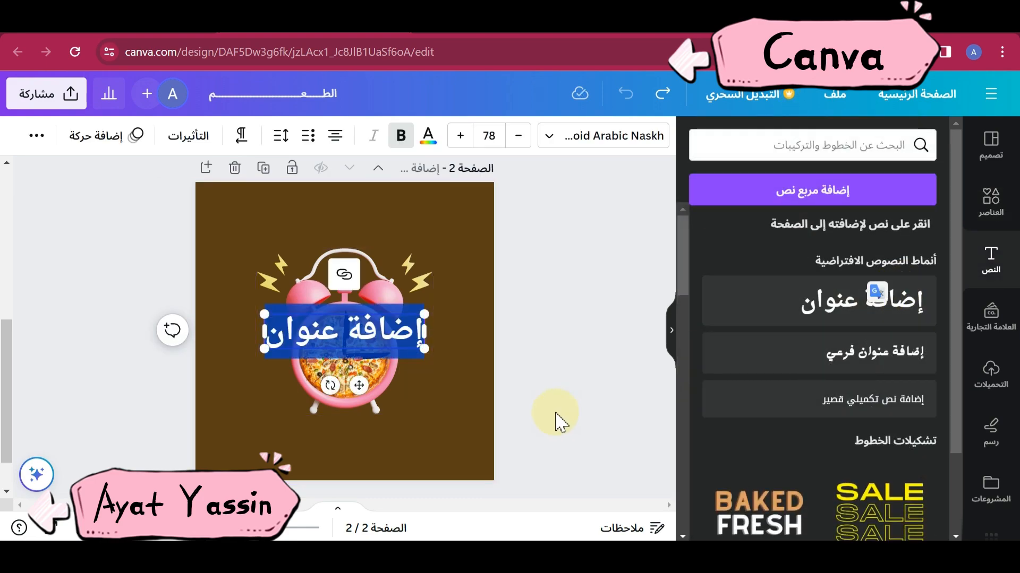
pyautogui.press('BackSpace')
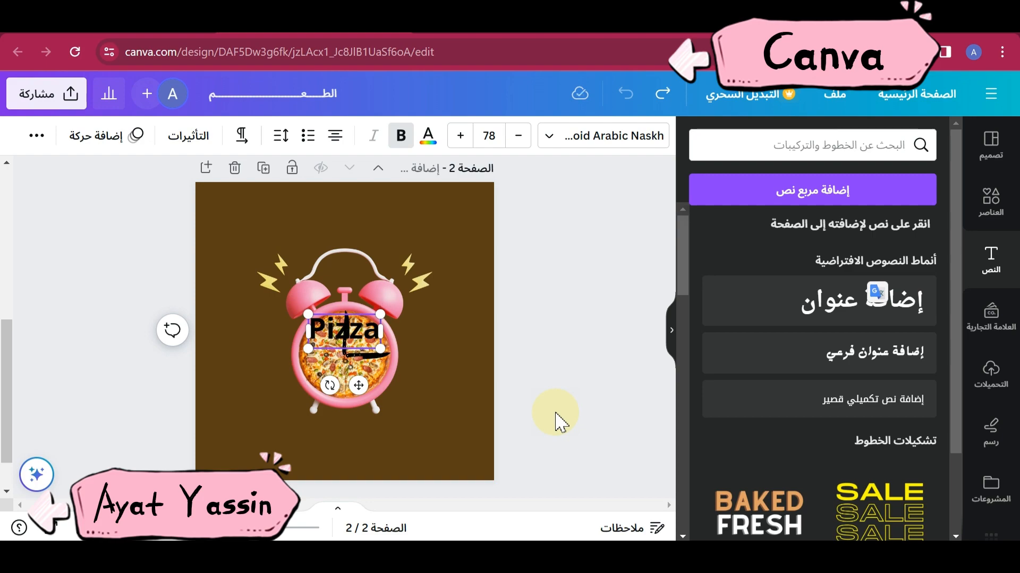
pyautogui.moveTo(358, 385); pyautogui.dragTo(255, 405)
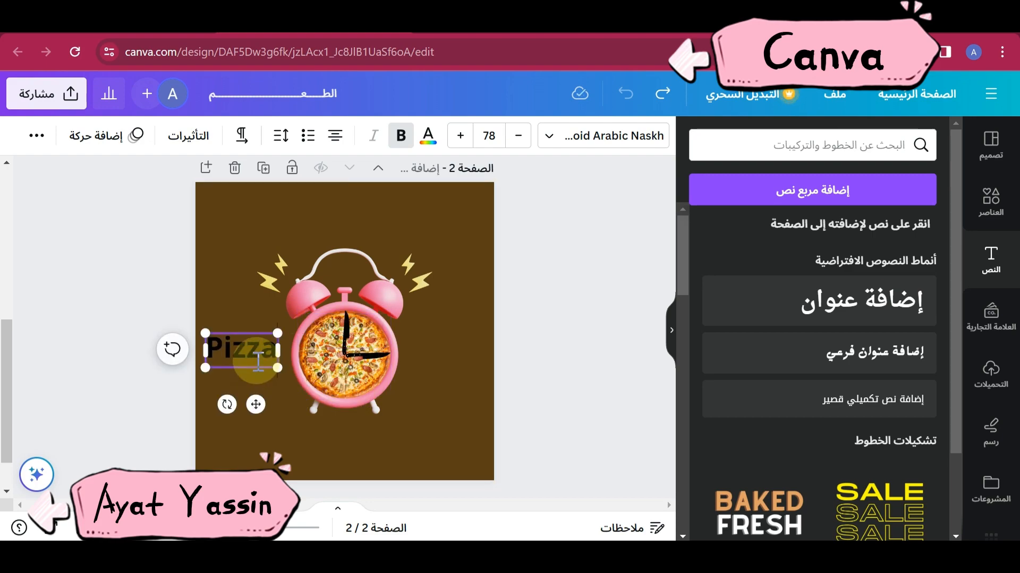
# Step: Colour the "Pizza" heading yellow #ebe186 and set its font to Azkadinya
pyautogui.click(428, 136)
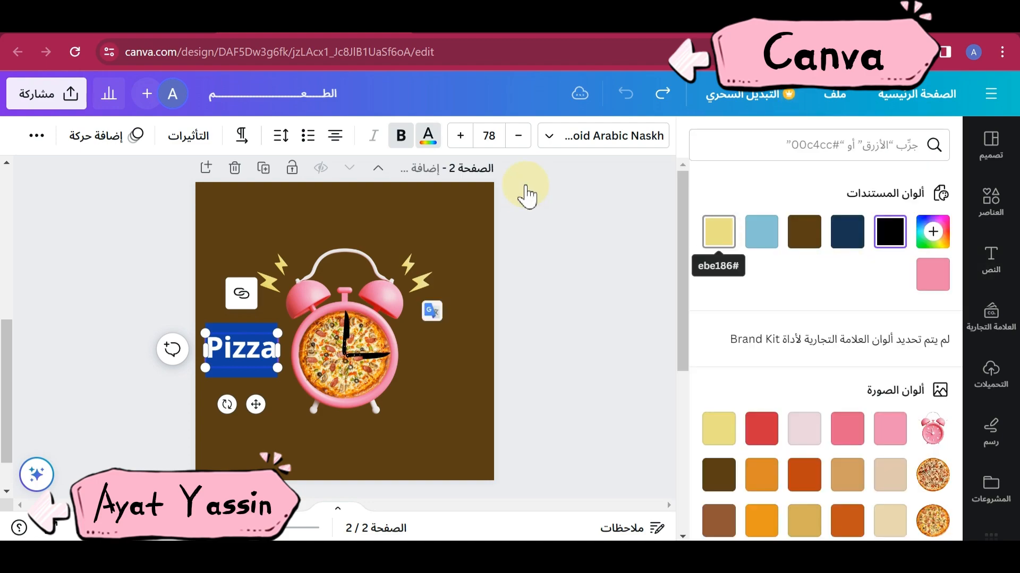
pyautogui.click(630, 136)
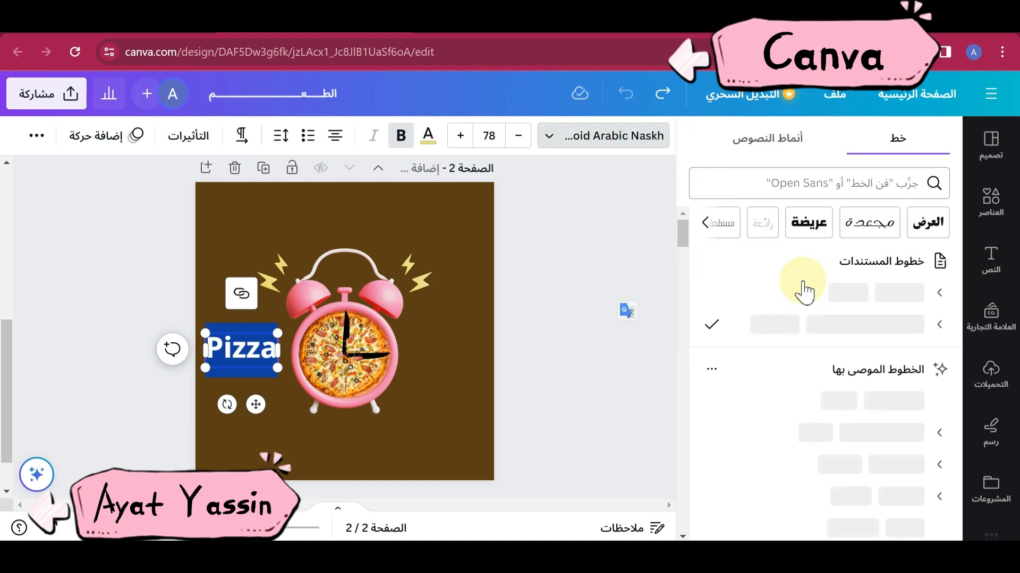
pyautogui.click(870, 306)
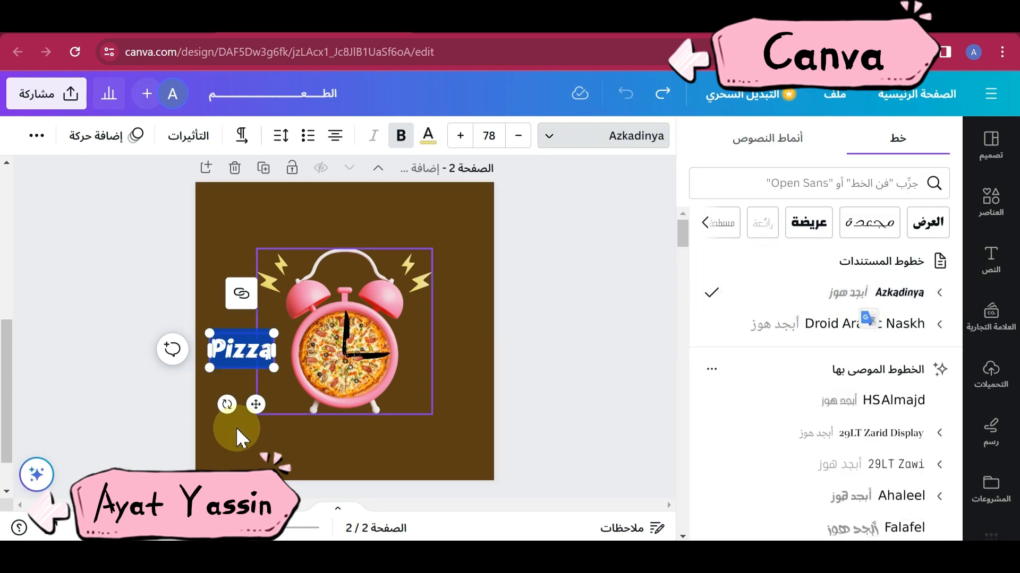
# Step: Tilt the "Pizza" text slightly upward to the right and enlarge it to a font size of about 90.2
pyautogui.moveTo(227, 404); pyautogui.dragTo(246, 406)
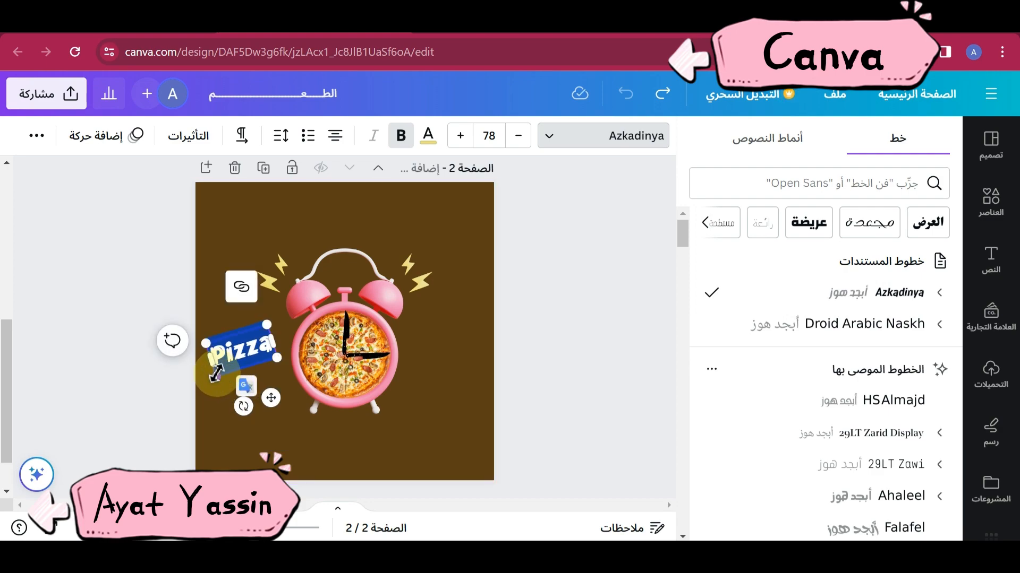
pyautogui.moveTo(215, 373); pyautogui.dragTo(209, 386)
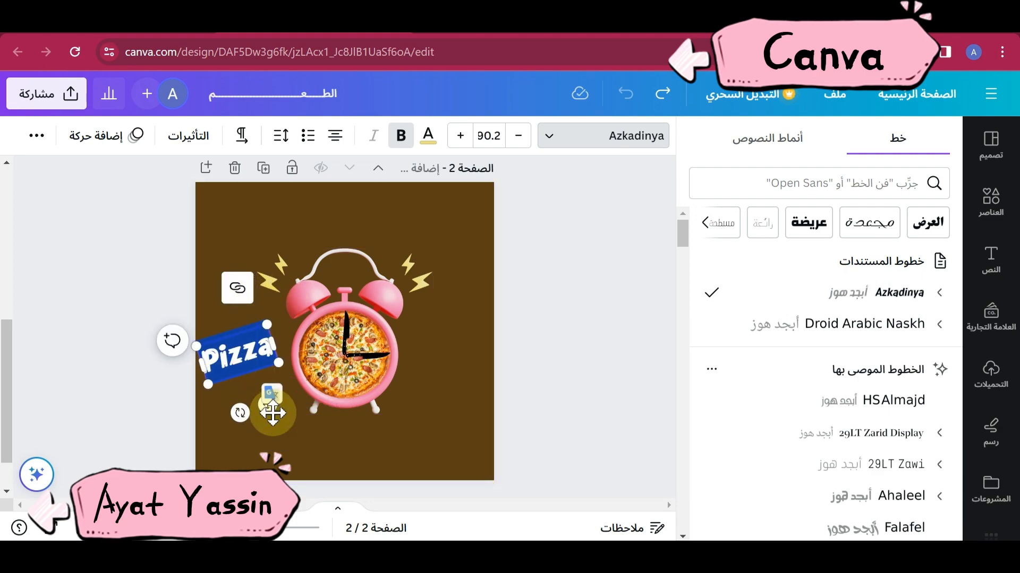
pyautogui.click(280, 428)
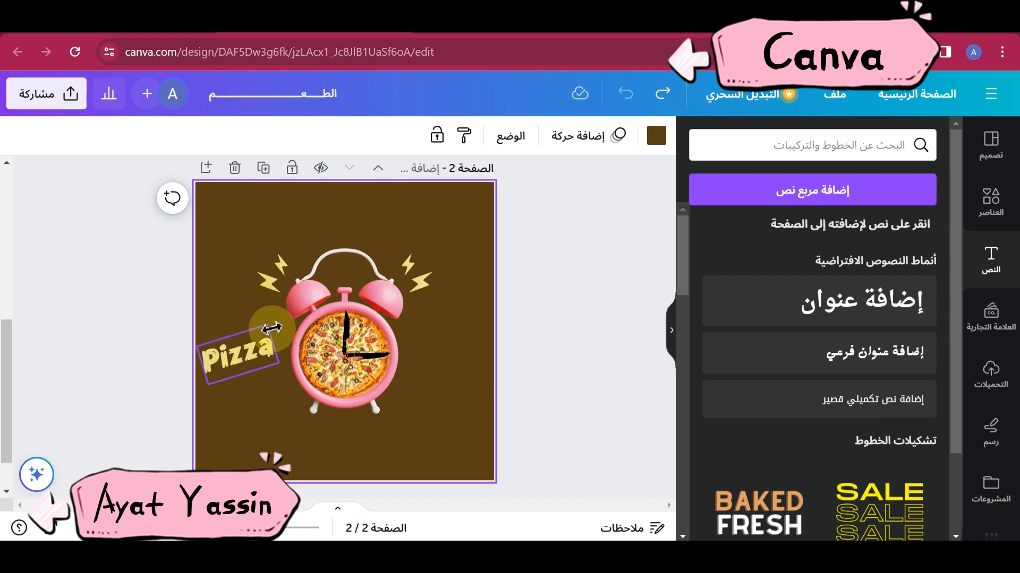
# Step: Duplicate the tilted "Pizza" text twice and stack the copies evenly below the original
pyautogui.click(272, 328)
pyautogui.click(210, 283)
pyautogui.moveTo(267, 409); pyautogui.dragTo(273, 426)
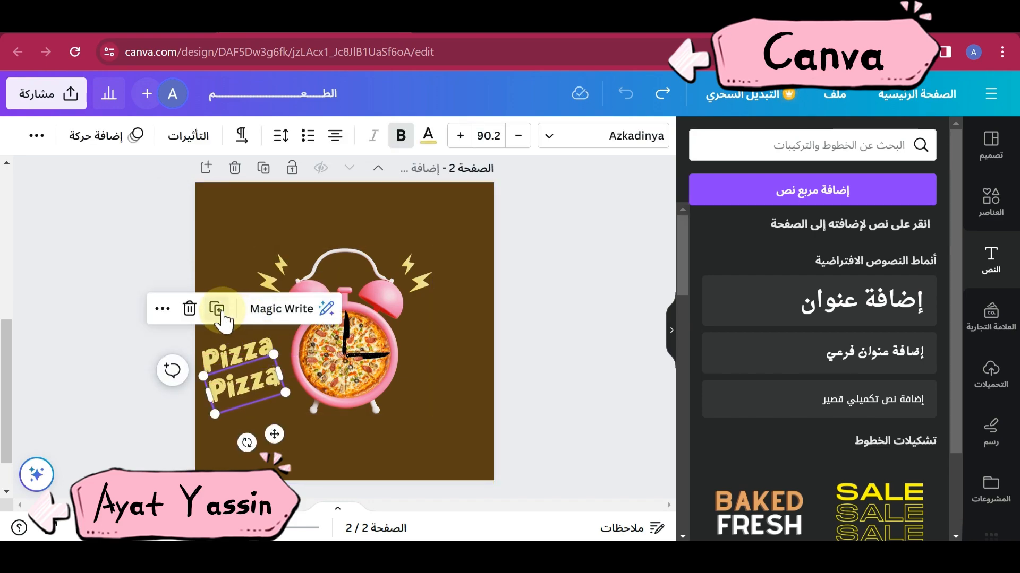
pyautogui.click(217, 308)
# Step: Make the top "Pizza" text partly transparent and set the middle copy's transparency value to 35
pyautogui.click(242, 364)
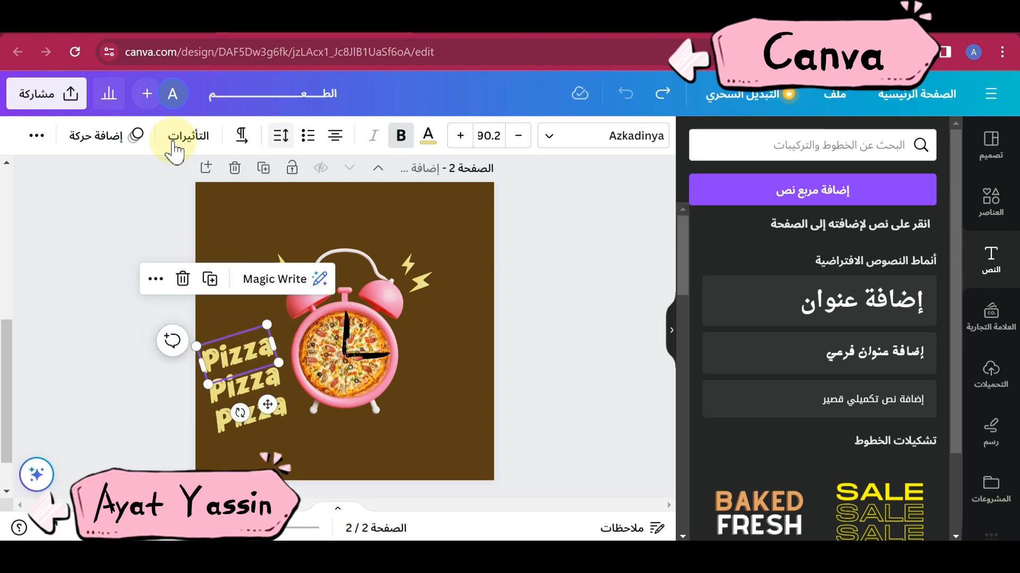
pyautogui.click(37, 136)
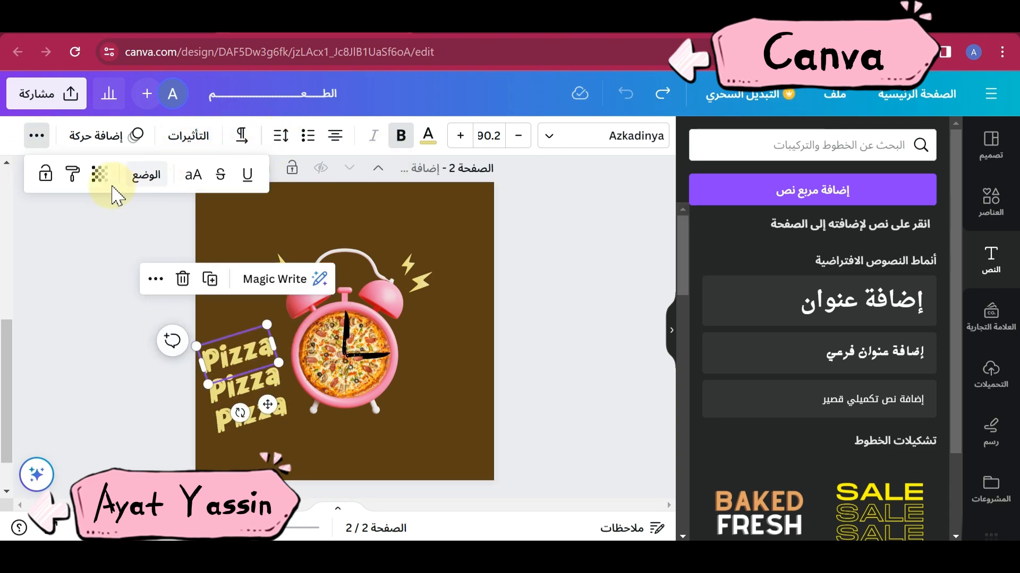
pyautogui.click(100, 174)
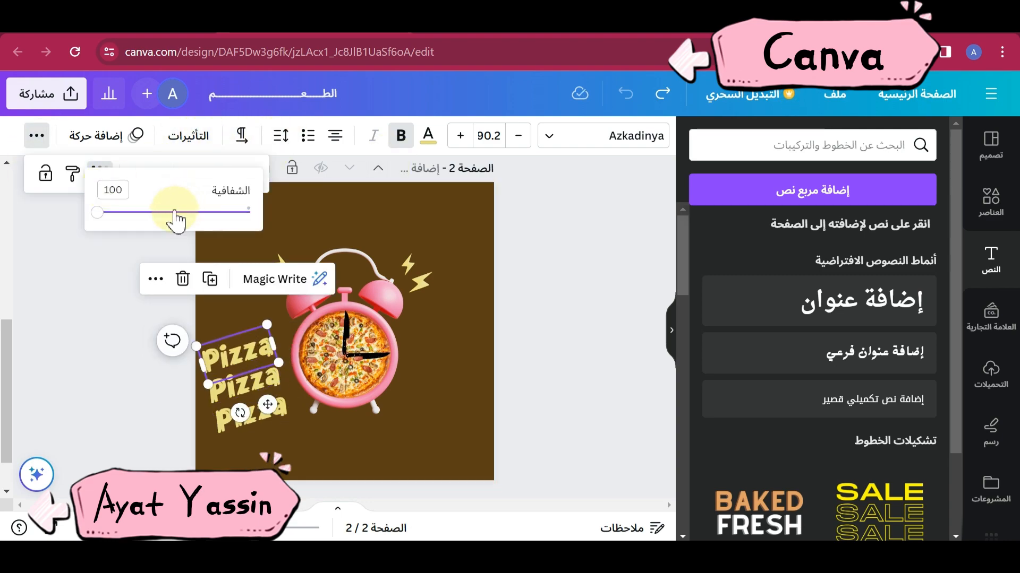
pyautogui.click(241, 383)
pyautogui.click(38, 136)
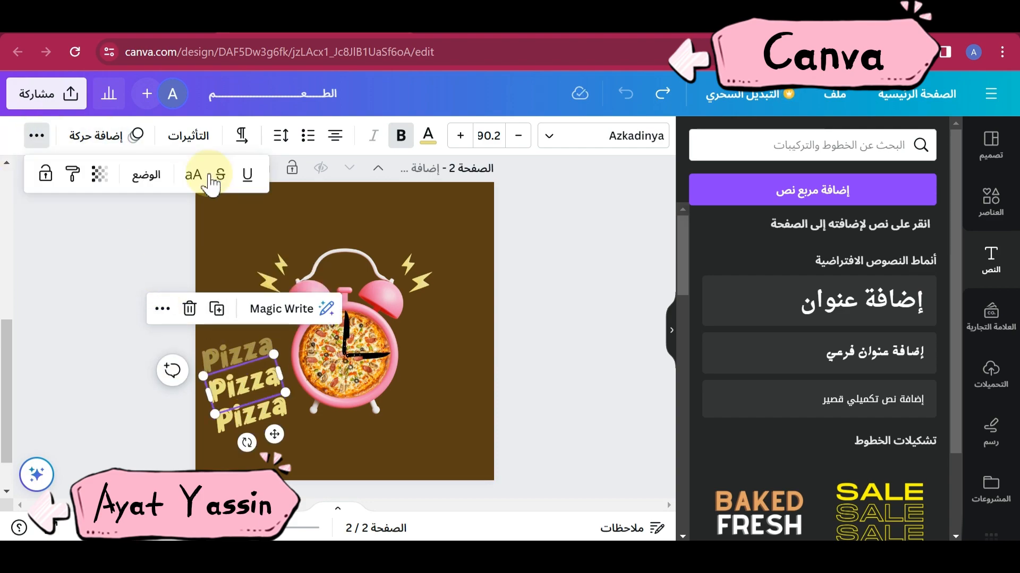
pyautogui.click(100, 174)
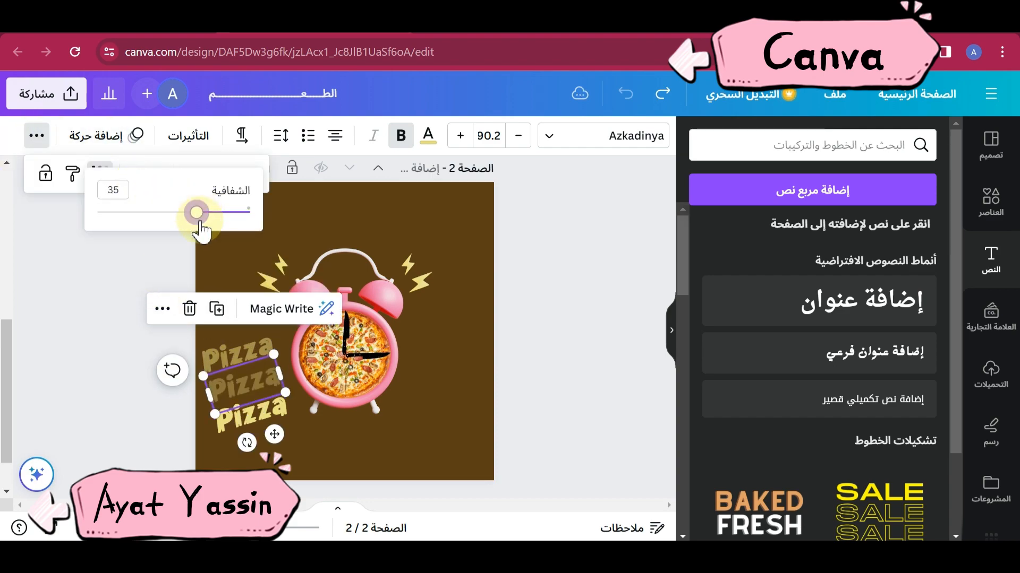
# Step: Set the transparency value of the lowest "Pizza" copy to 14
pyautogui.click(251, 415)
pyautogui.click(38, 136)
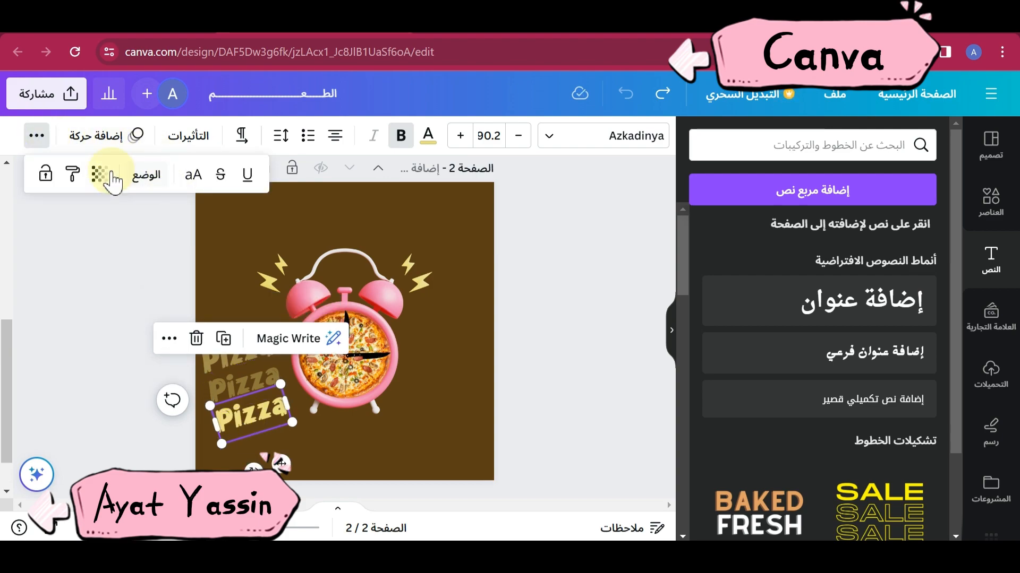
pyautogui.click(101, 174)
pyautogui.click(228, 213)
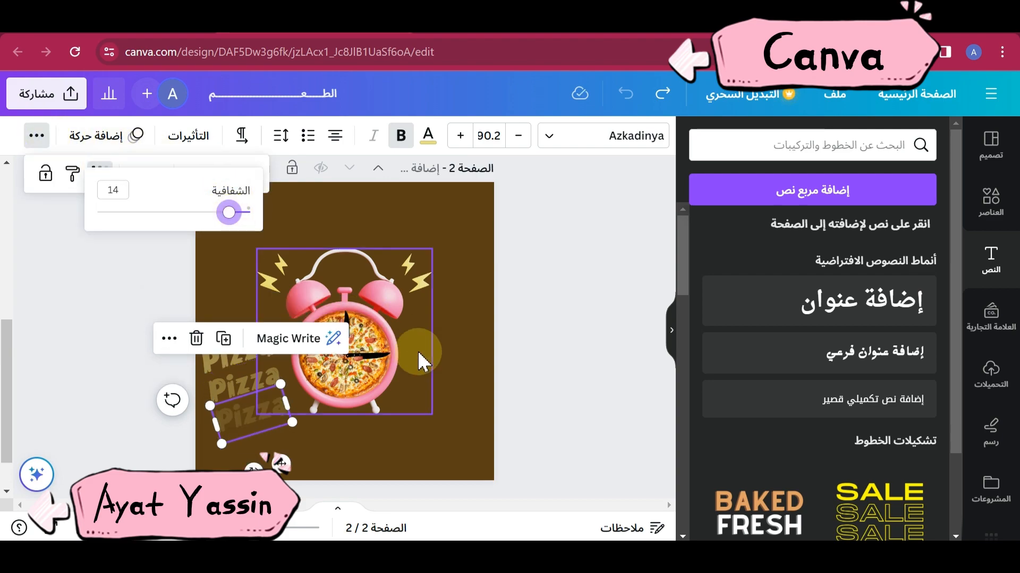
# Step: Add a heading reading "وقــــــت" with a long stretched connector and place it above the alarm clock
pyautogui.click(467, 444)
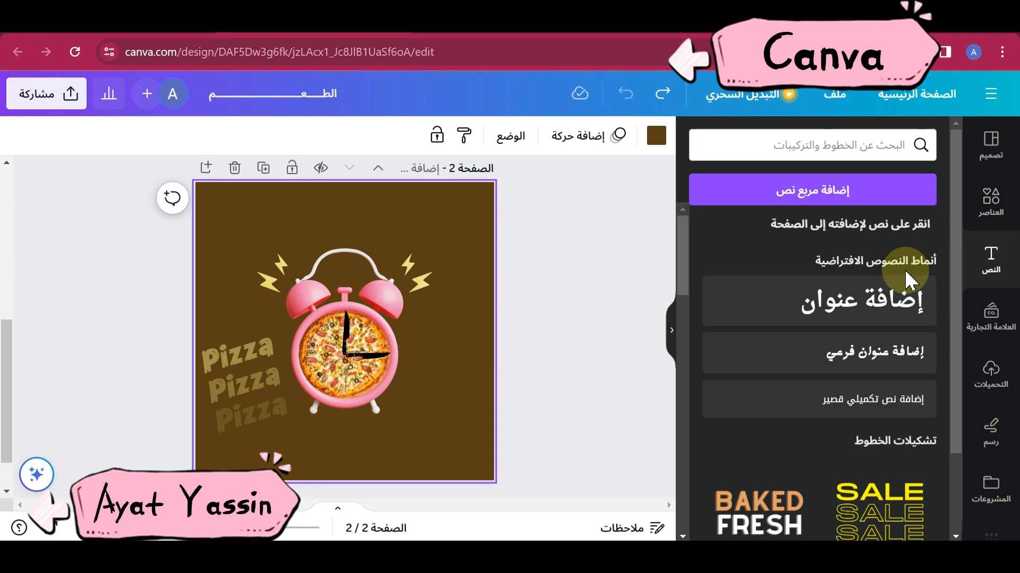
pyautogui.write('owl')
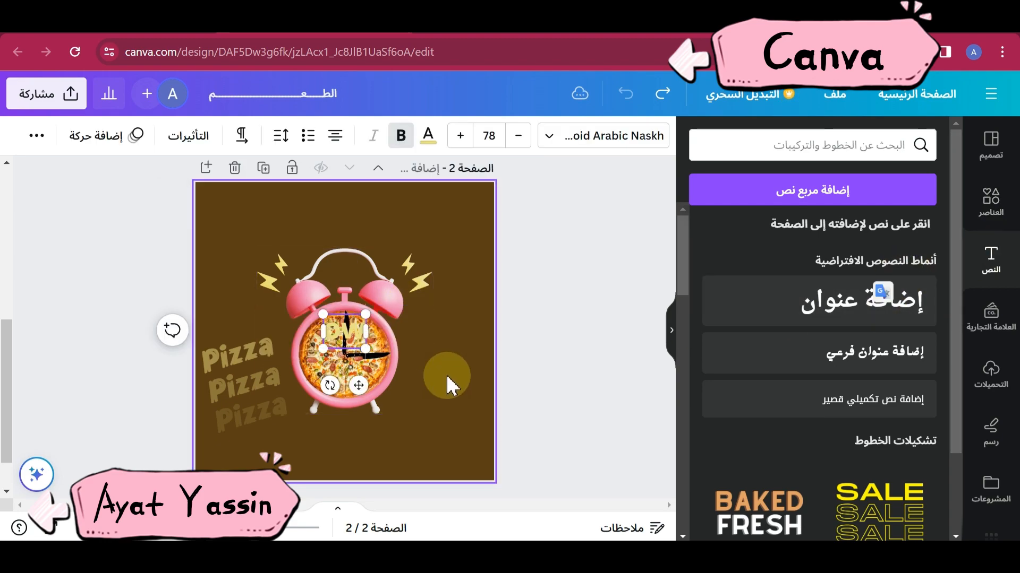
pyautogui.press('BackSpace')
pyautogui.press('BackSpace')
pyautogui.press('BackSpace')
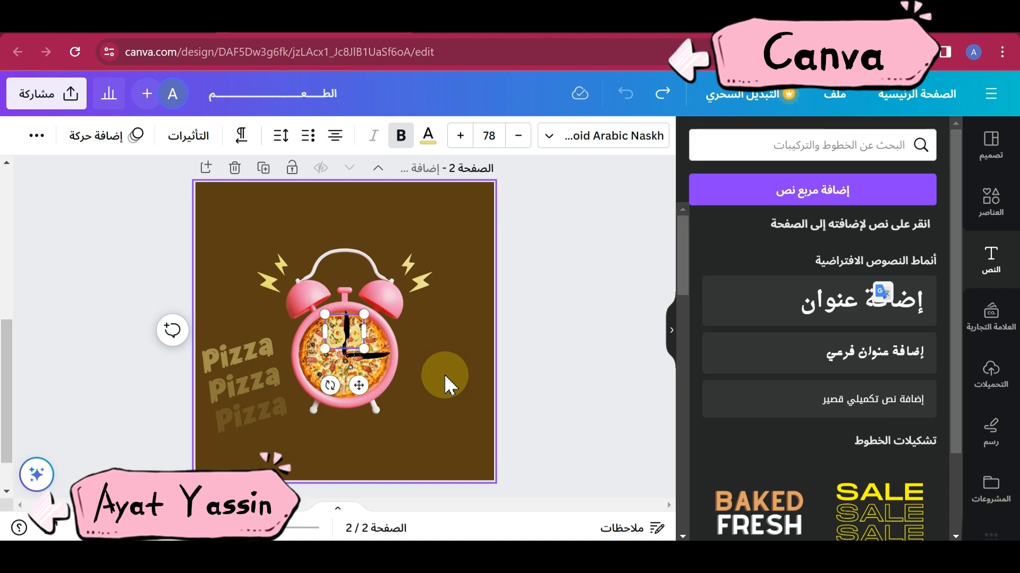
pyautogui.click(444, 374)
pyautogui.moveTo(389, 456); pyautogui.dragTo(402, 469)
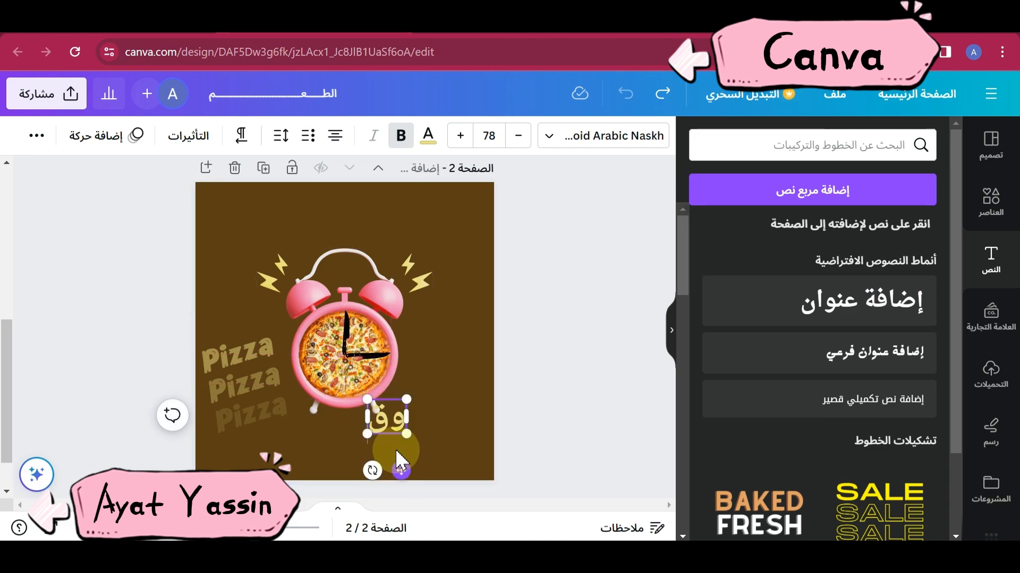
pyautogui.write('ـــــت')
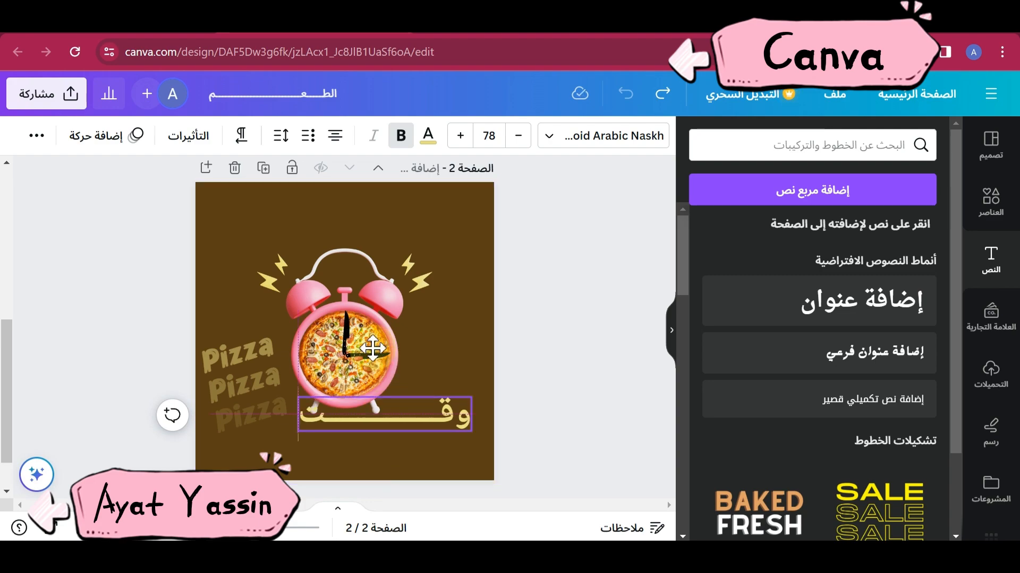
pyautogui.moveTo(373, 347); pyautogui.dragTo(346, 198)
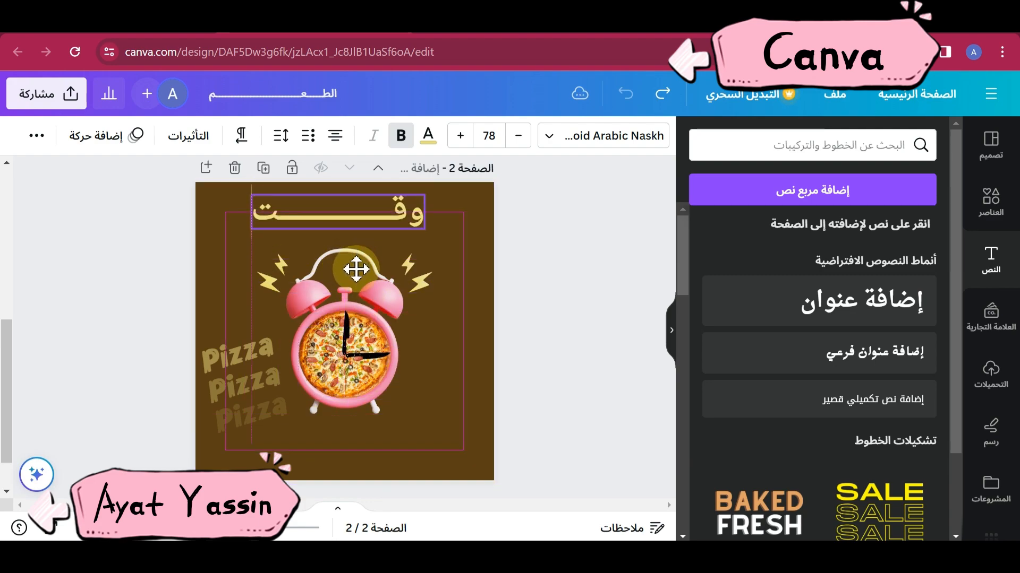
# Step: Colour the stretched "وقــــــت" heading pink and set its font to Azkadinya
pyautogui.click(380, 218)
pyautogui.doubleClick(381, 219)
pyautogui.click(428, 135)
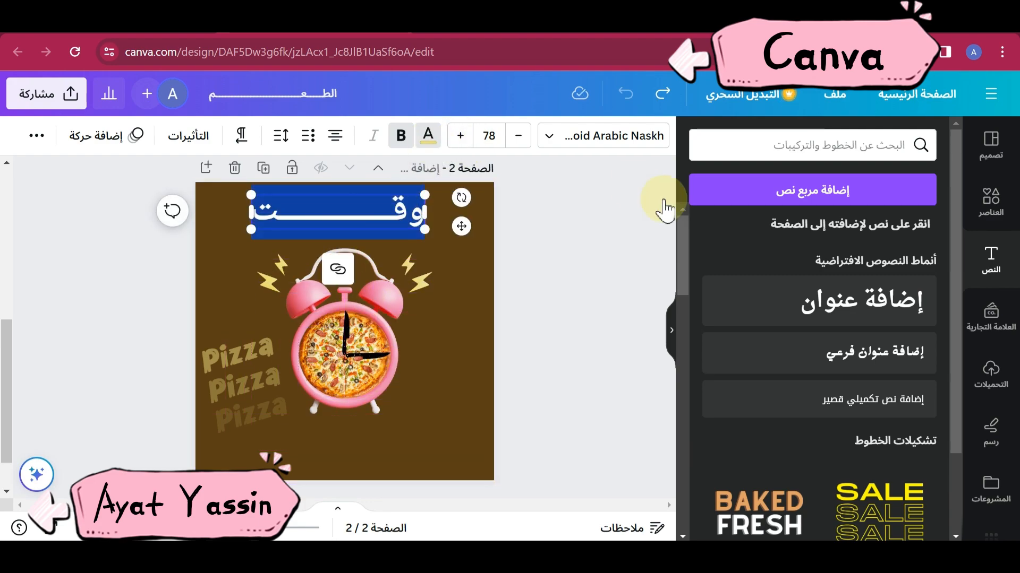
pyautogui.click(932, 284)
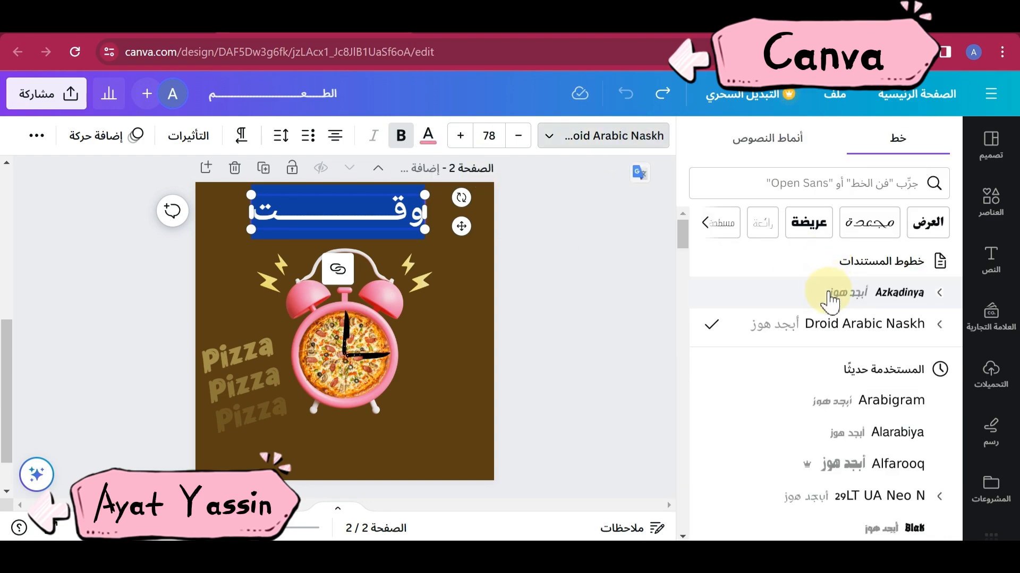
pyautogui.click(828, 296)
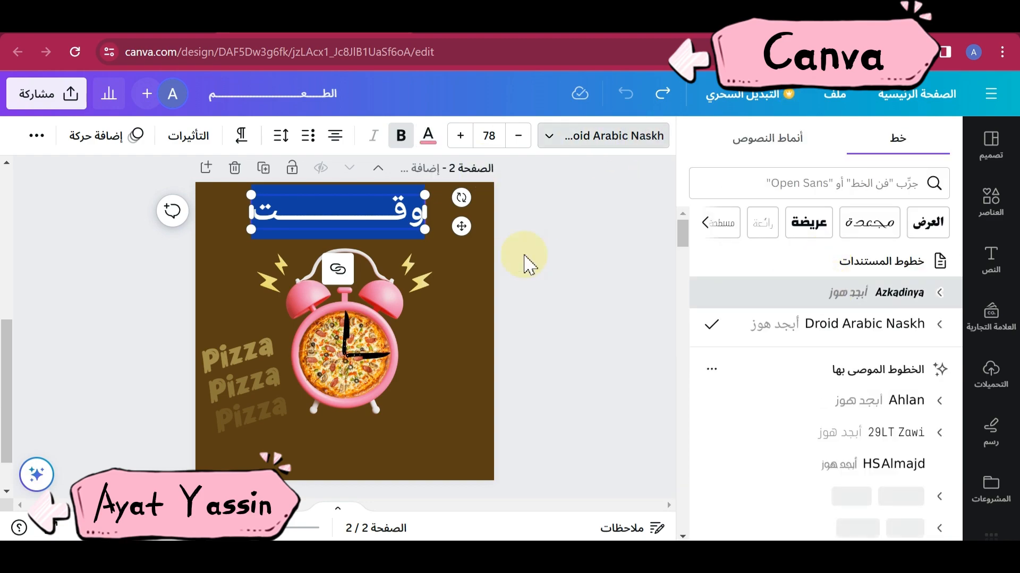
# Step: Search the elements for "ساعة" and add the round red-rimmed clock graphic with numerals to the page
pyautogui.click(990, 215)
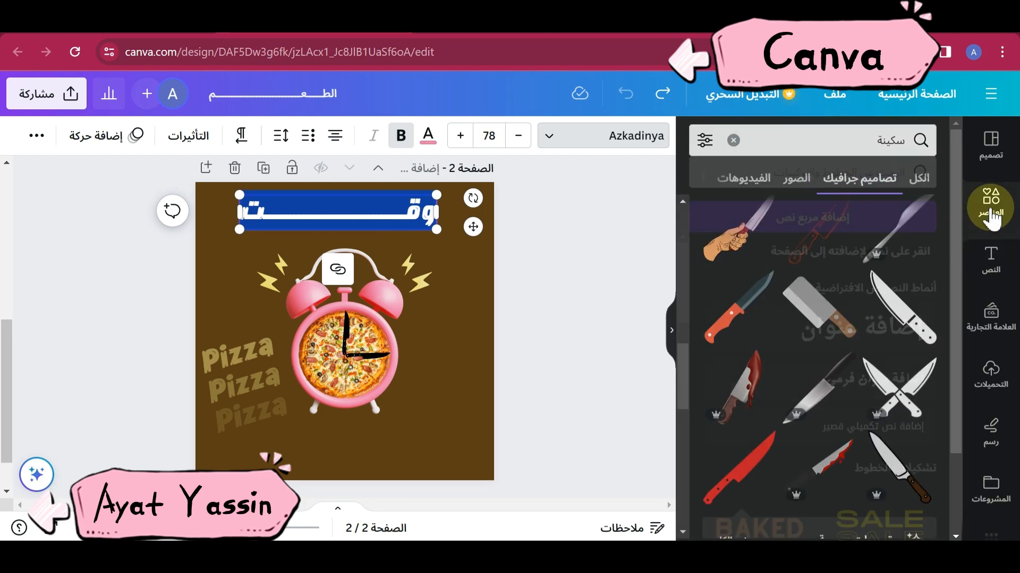
pyautogui.doubleClick(890, 144)
pyautogui.click(733, 145)
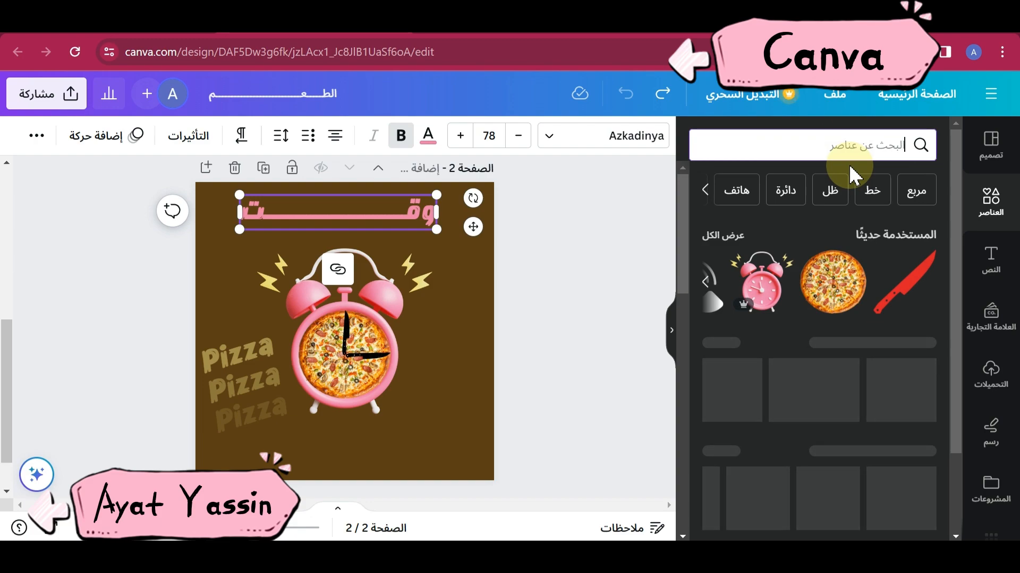
pyautogui.write('ساع')
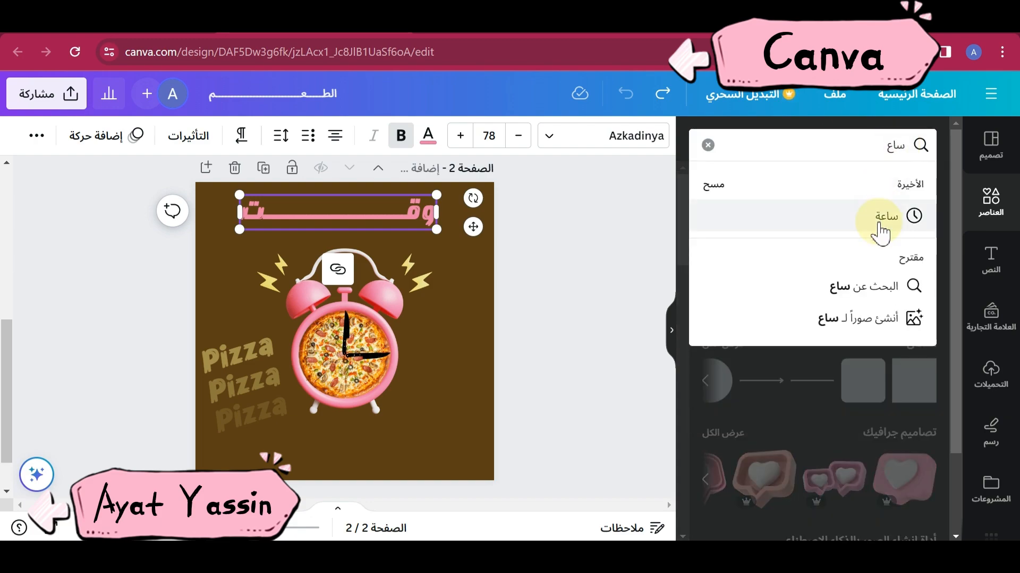
pyautogui.click(882, 227)
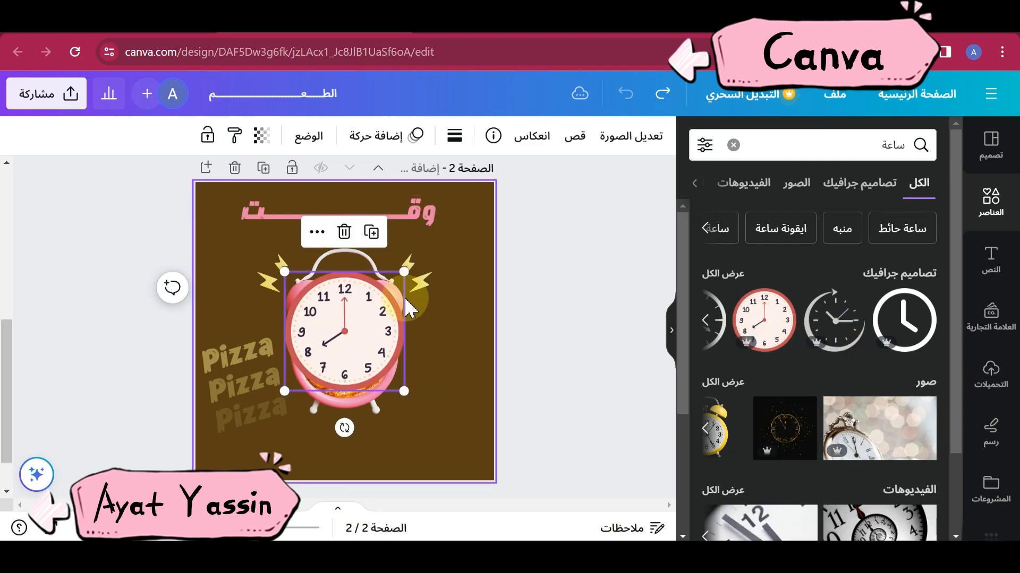
# Step: Shrink the red-rimmed clock to about 59 px wide and place it over the heading's letter ق, layered in front of the text
pyautogui.moveTo(402, 272); pyautogui.dragTo(343, 341)
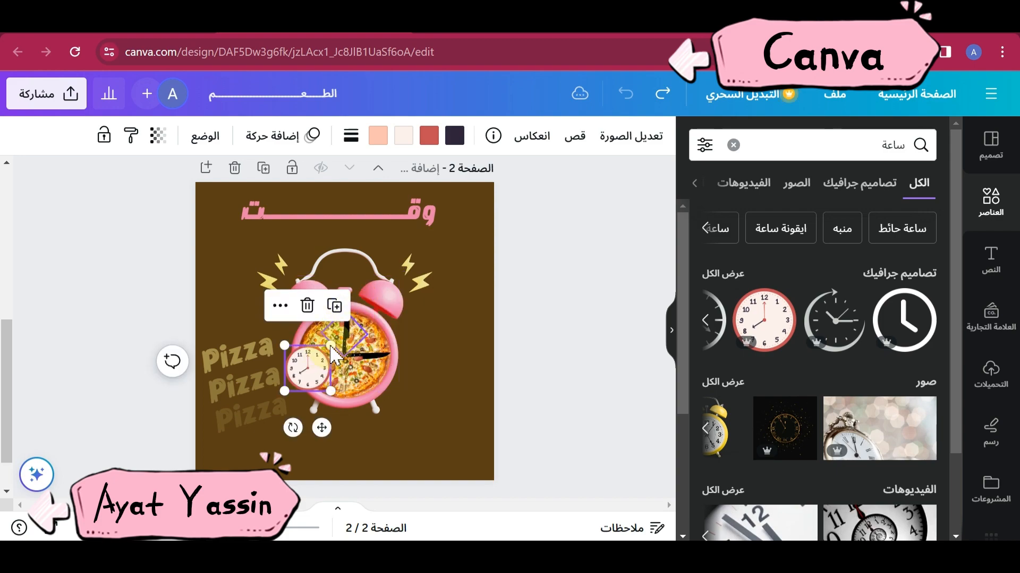
pyautogui.moveTo(284, 391); pyautogui.dragTo(431, 256)
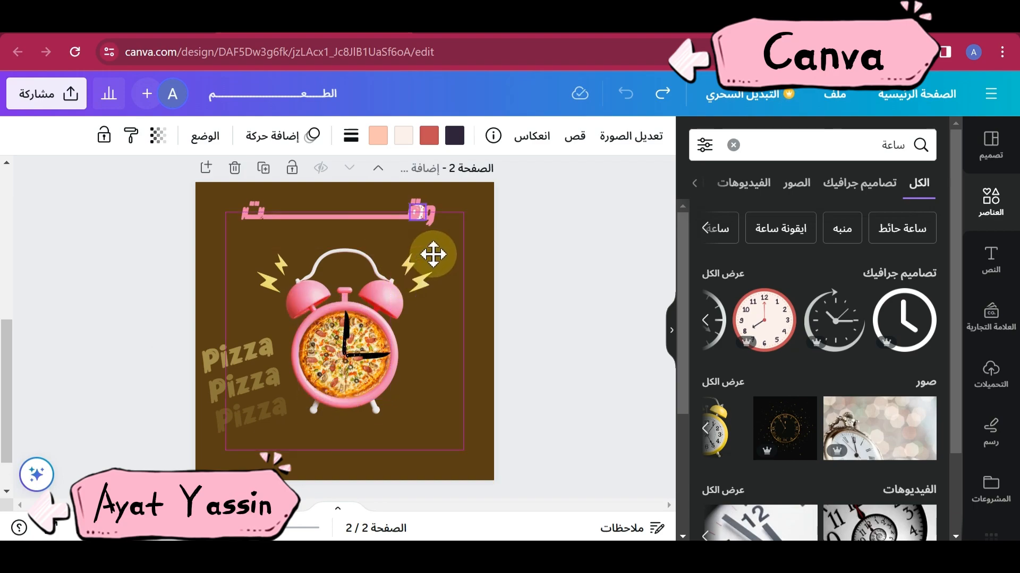
pyautogui.click(205, 136)
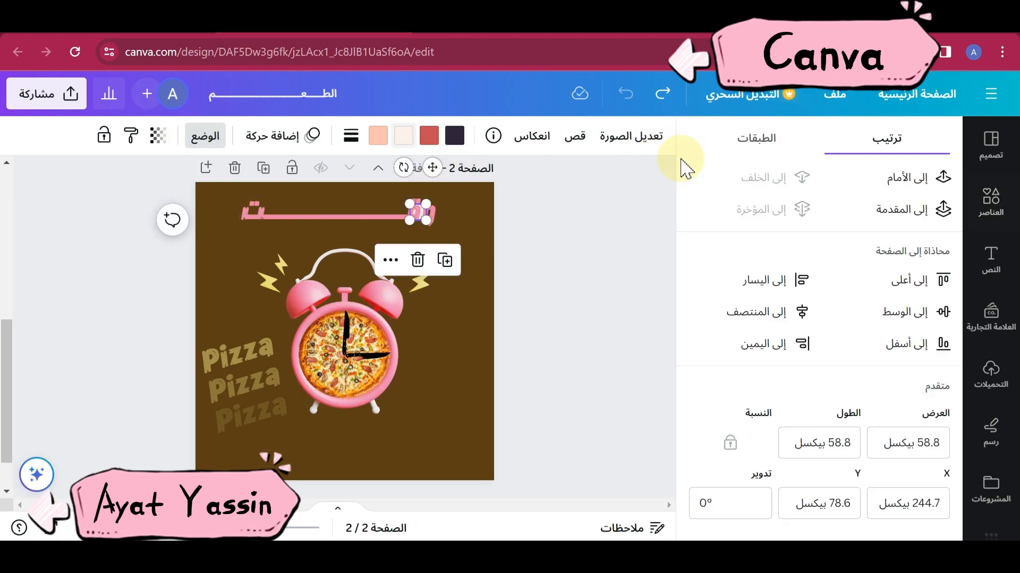
pyautogui.click(760, 146)
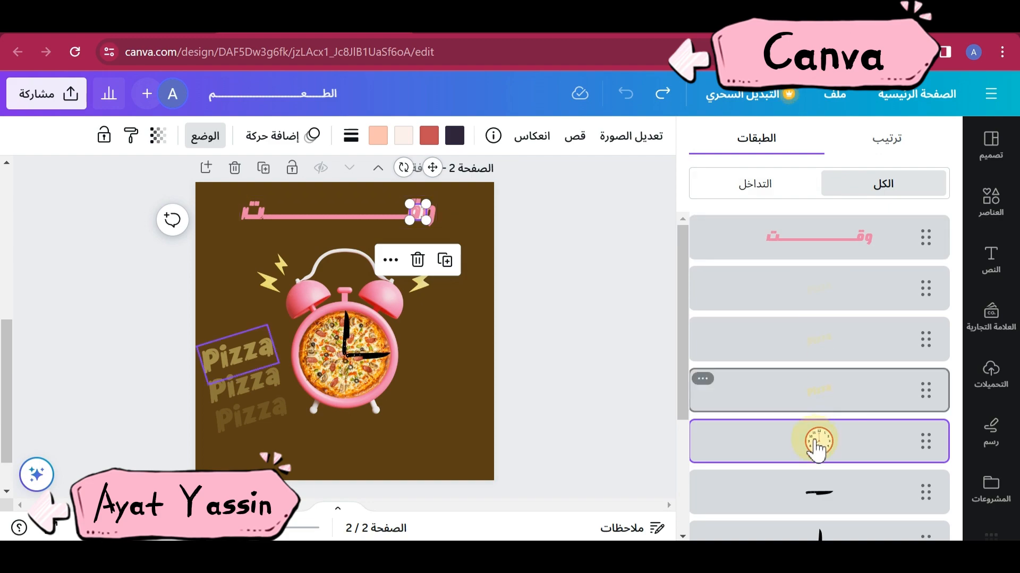
pyautogui.moveTo(941, 240); pyautogui.dragTo(939, 228)
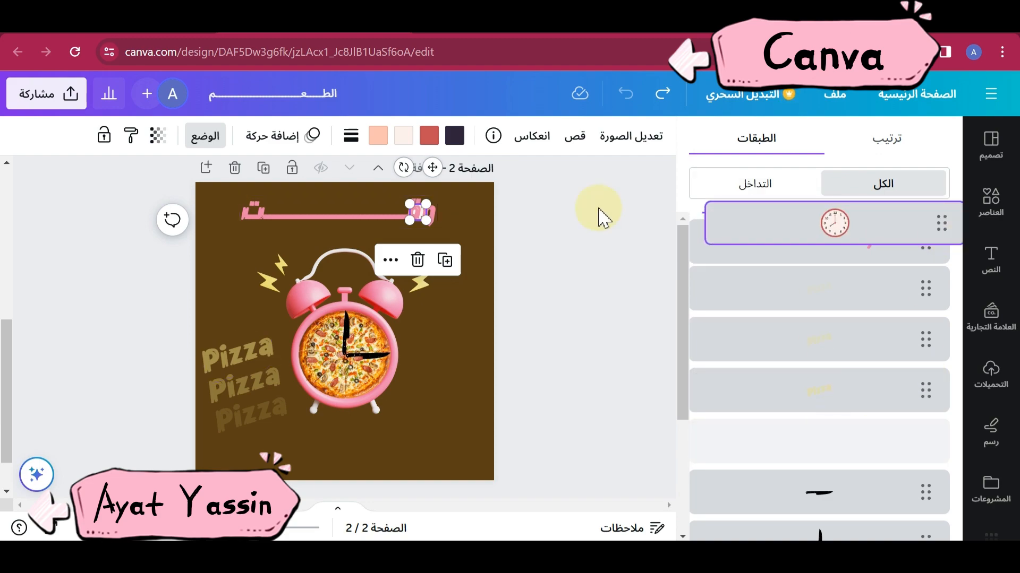
pyautogui.moveTo(600, 218); pyautogui.dragTo(599, 215)
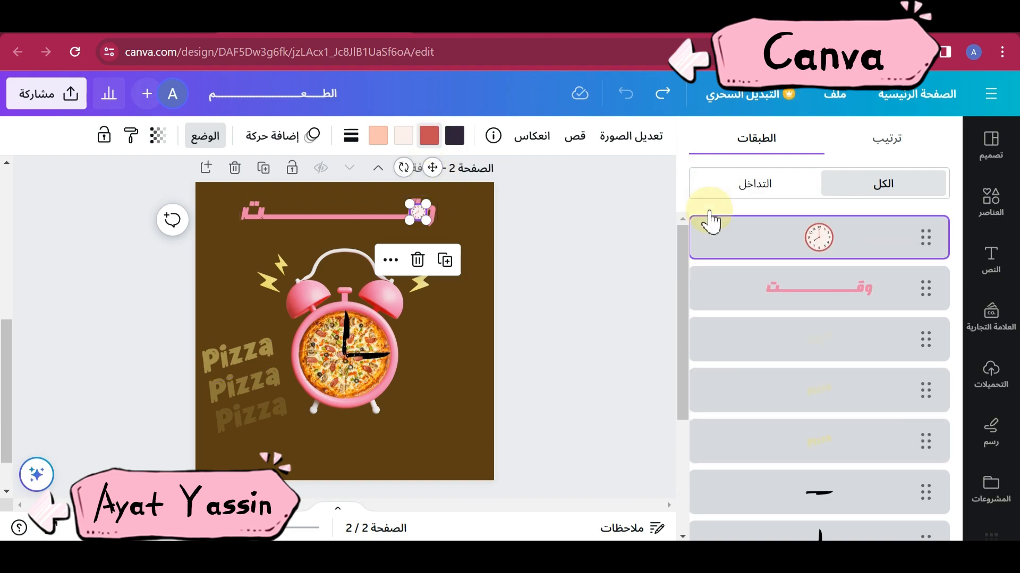
# Step: Recolour the small clock's red rim pale yellow and fit the clock more tightly over the letter ق
pyautogui.click(430, 137)
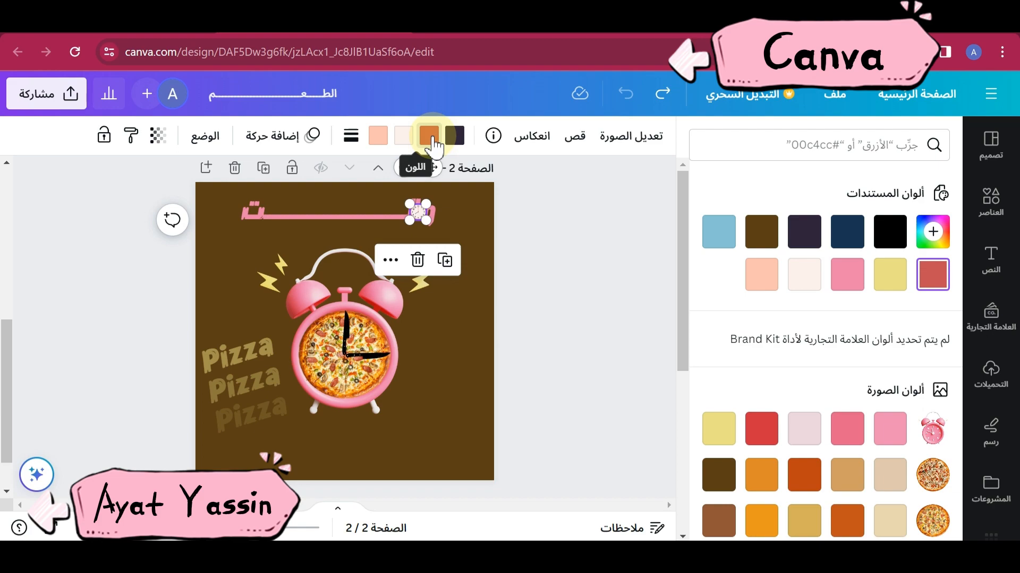
pyautogui.click(424, 212)
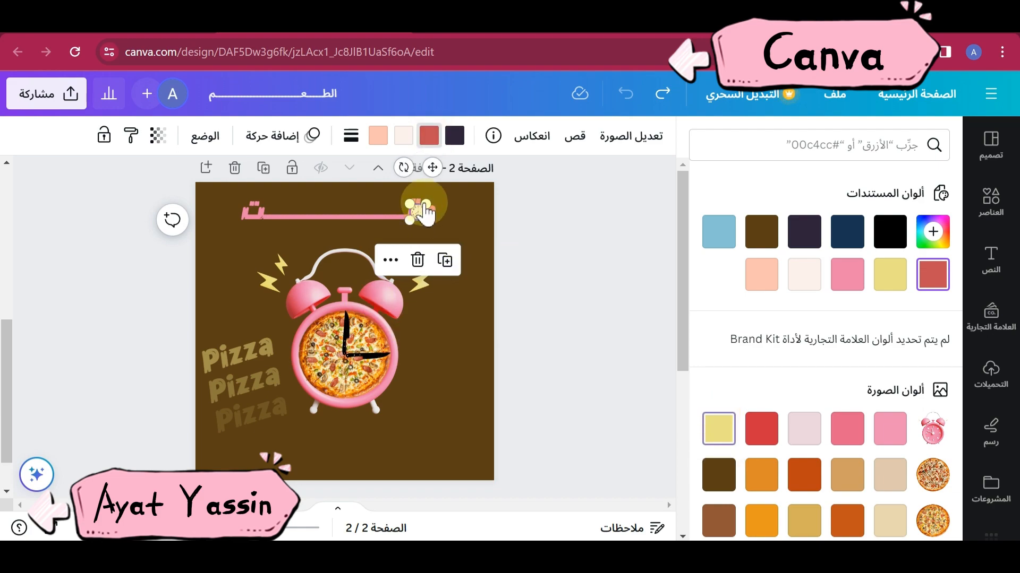
pyautogui.moveTo(424, 202); pyautogui.dragTo(421, 206)
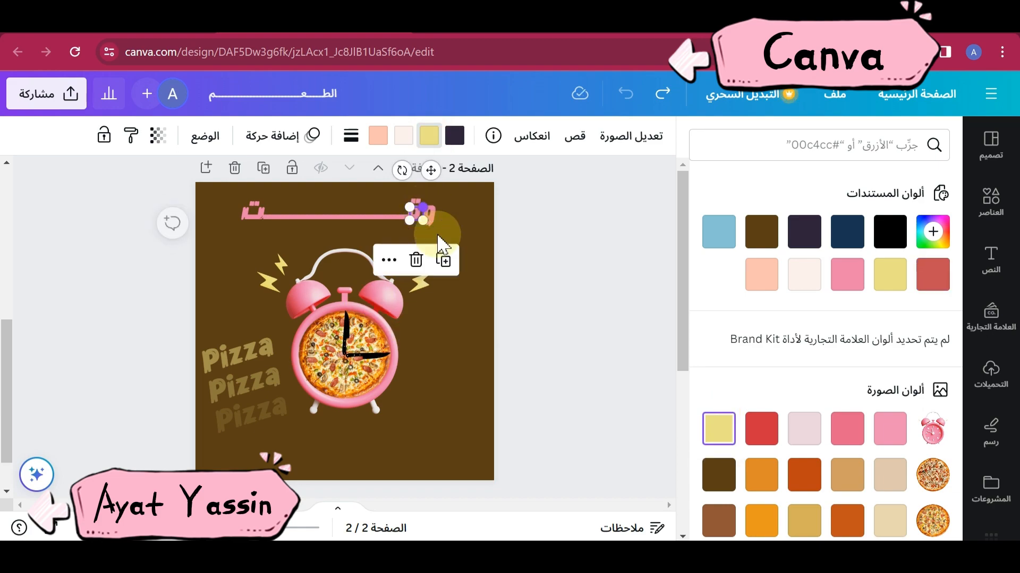
pyautogui.click(435, 315)
pyautogui.click(416, 213)
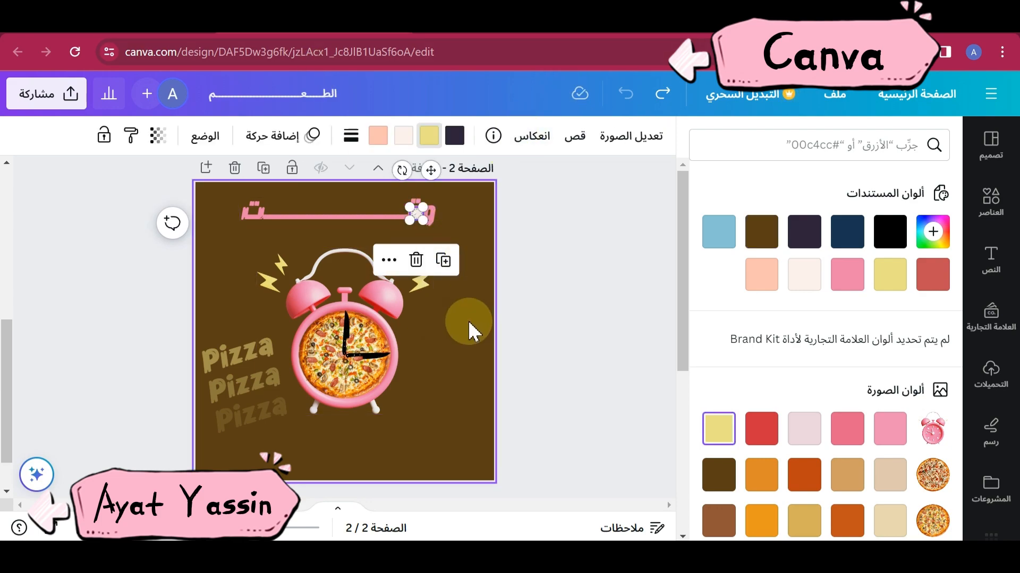
pyautogui.click(413, 159)
pyautogui.click(419, 217)
pyautogui.moveTo(423, 219); pyautogui.dragTo(420, 216)
pyautogui.click(466, 335)
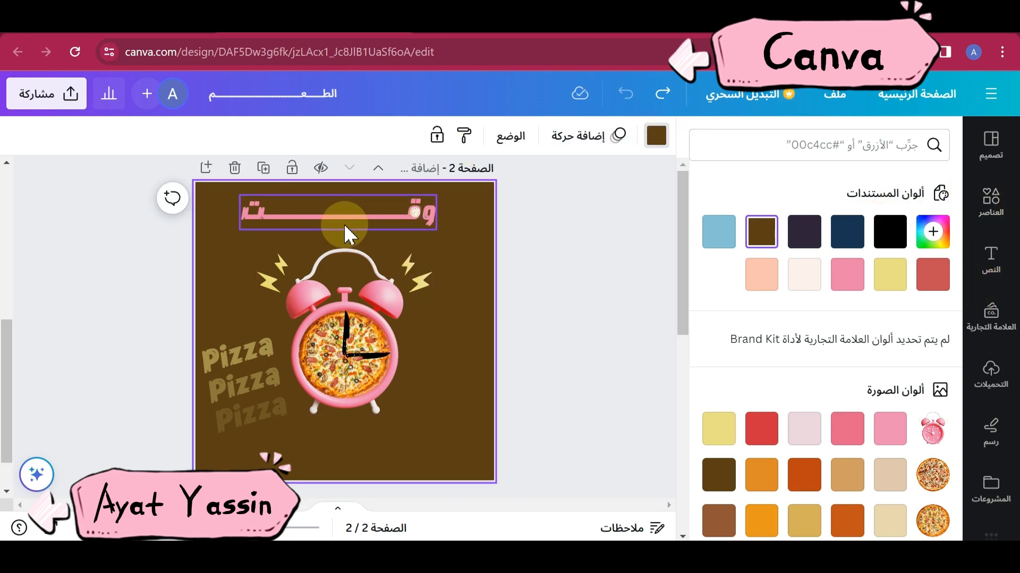
# Step: Duplicate the pink heading, replace the copy's text with "السعادة" and place it over the original's stretched connector
pyautogui.click(359, 212)
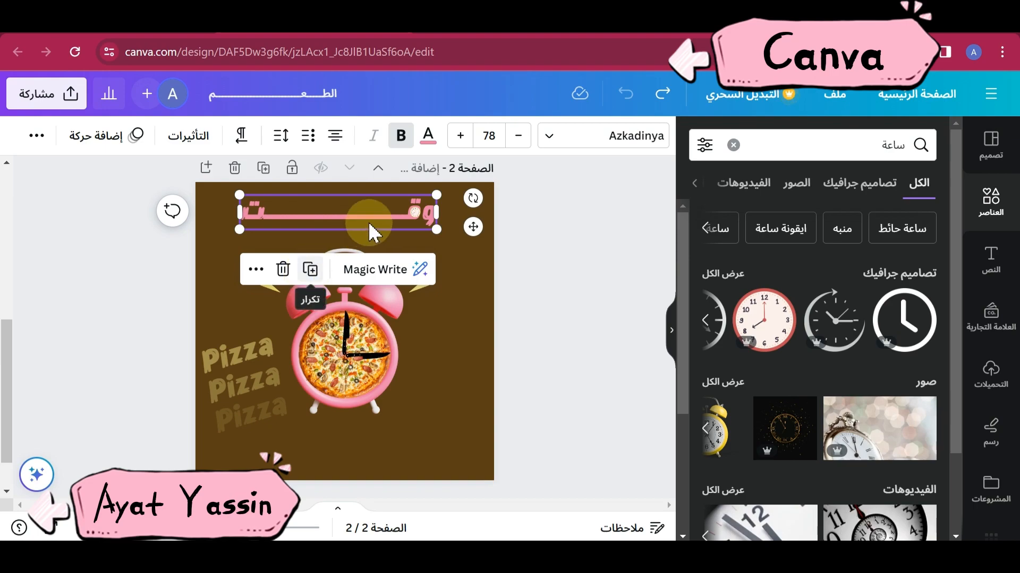
pyautogui.click(312, 268)
pyautogui.moveTo(364, 224); pyautogui.dragTo(363, 237)
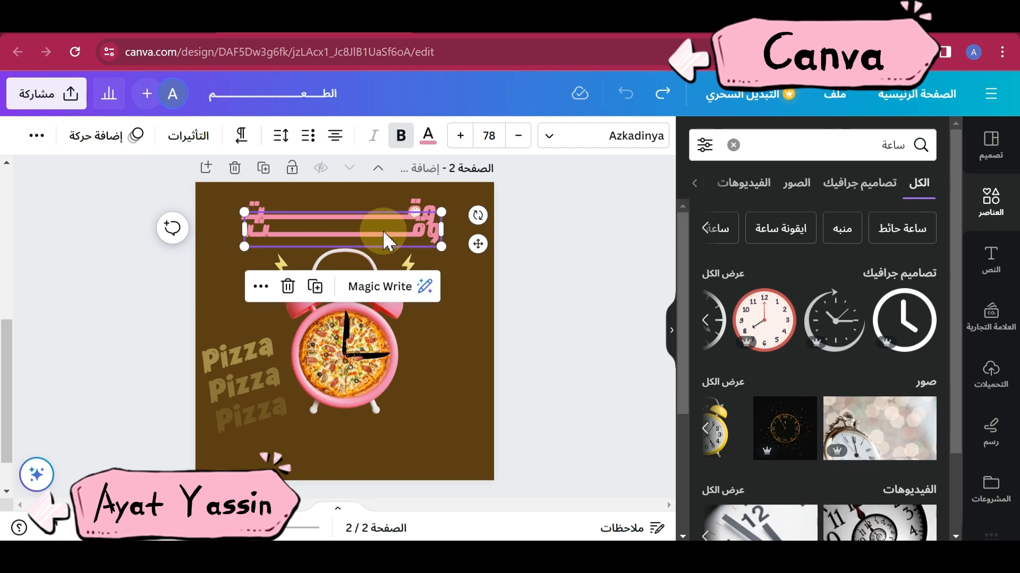
pyautogui.click(524, 348)
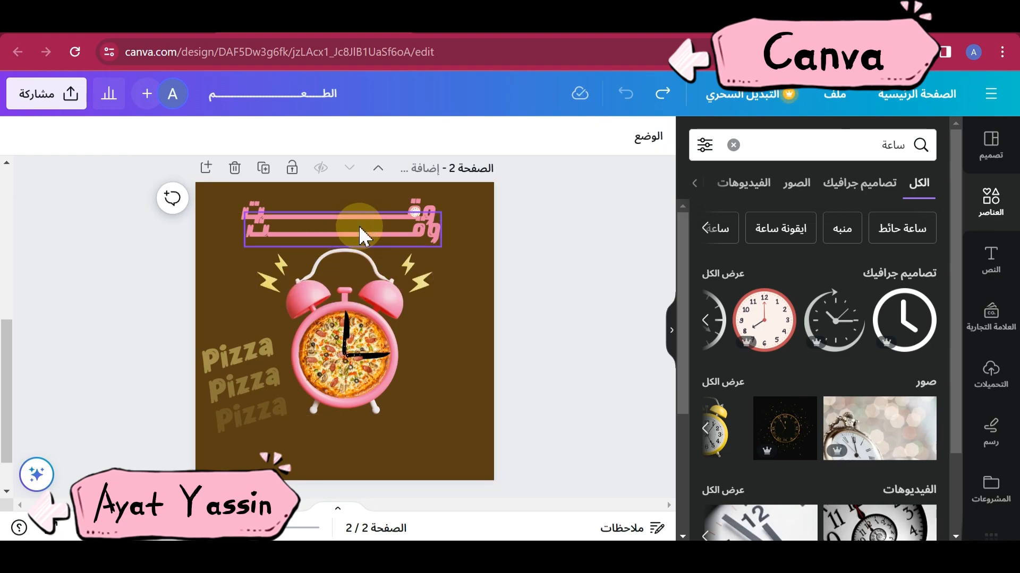
pyautogui.doubleClick(358, 225)
pyautogui.write('الساعة')
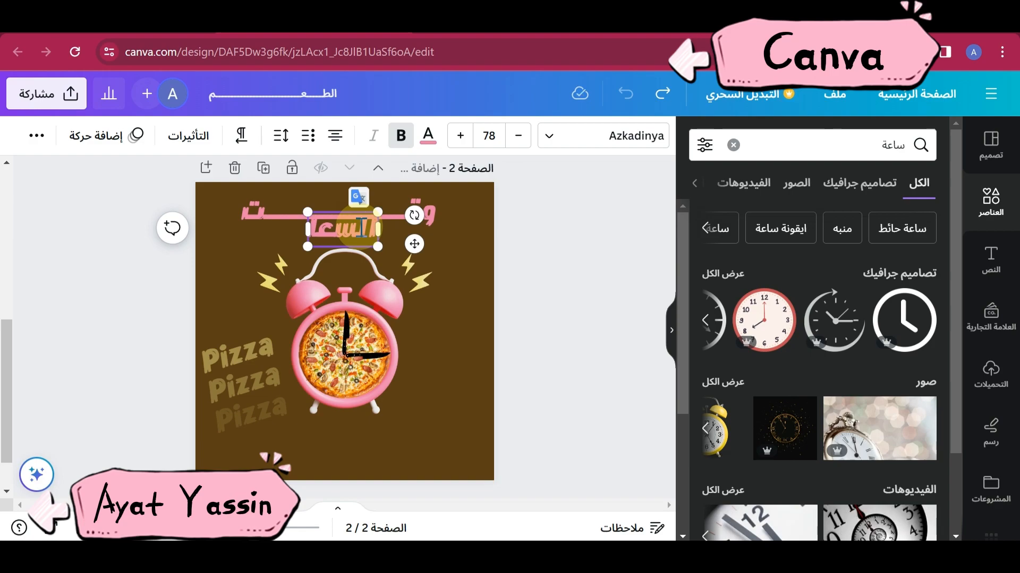
pyautogui.write('دة')
pyautogui.moveTo(414, 244)
pyautogui.mouseDown()
pyautogui.moveTo(410, 230)
pyautogui.moveTo(419, 231)
pyautogui.mouseUp()
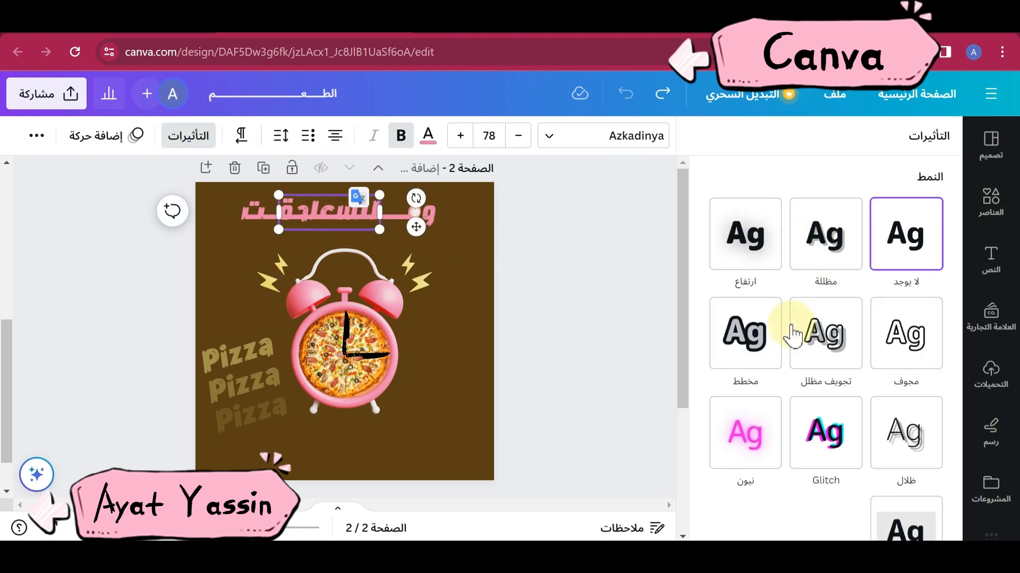
# Step: Apply an outline effect to "السعادة" with thickness 200 and the background brown #5b3e14
pyautogui.click(750, 338)
pyautogui.moveTo(884, 436); pyautogui.dragTo(688, 447)
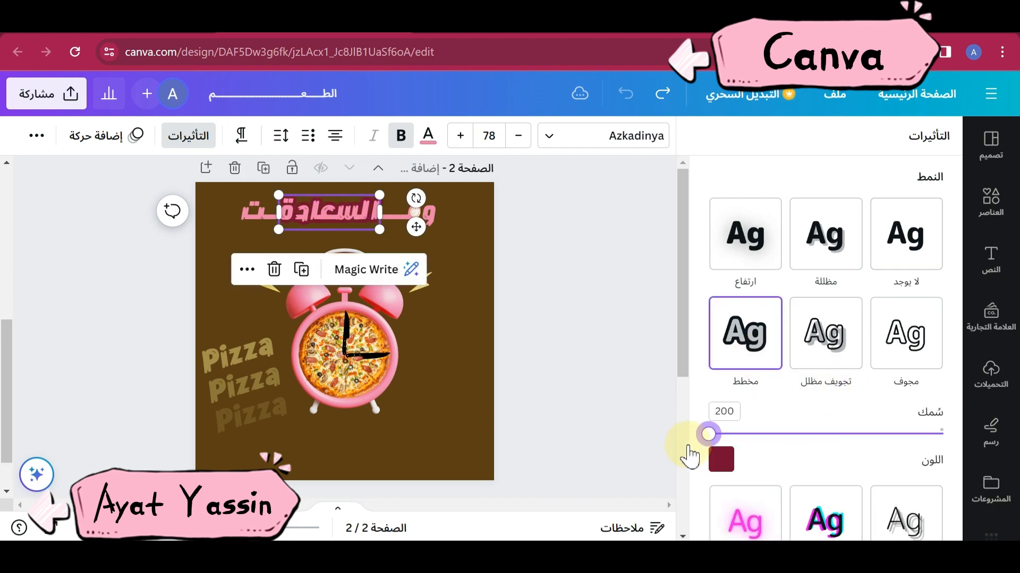
pyautogui.click(721, 460)
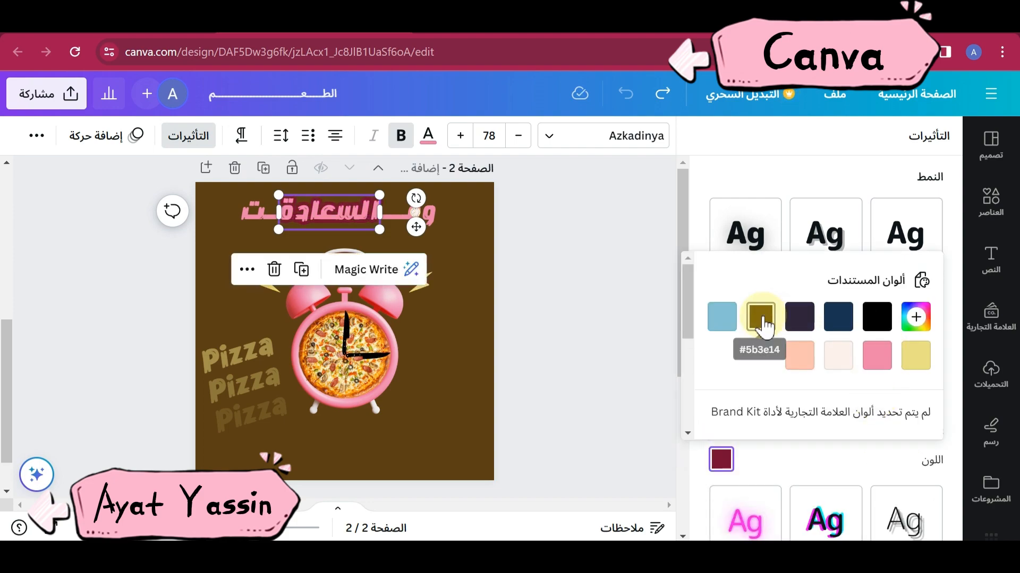
pyautogui.click(761, 318)
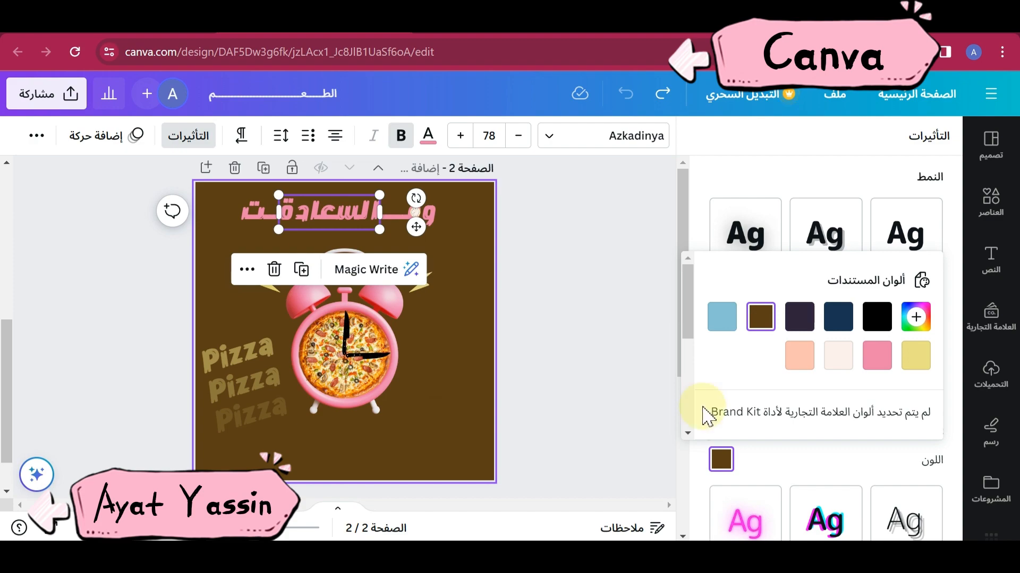
pyautogui.click(750, 450)
# Step: Nudge "السعادة" slightly down and to the right, and shift the whole title with its small clock slightly right
pyautogui.moveTo(416, 226); pyautogui.dragTo(213, 191)
pyautogui.click(455, 238)
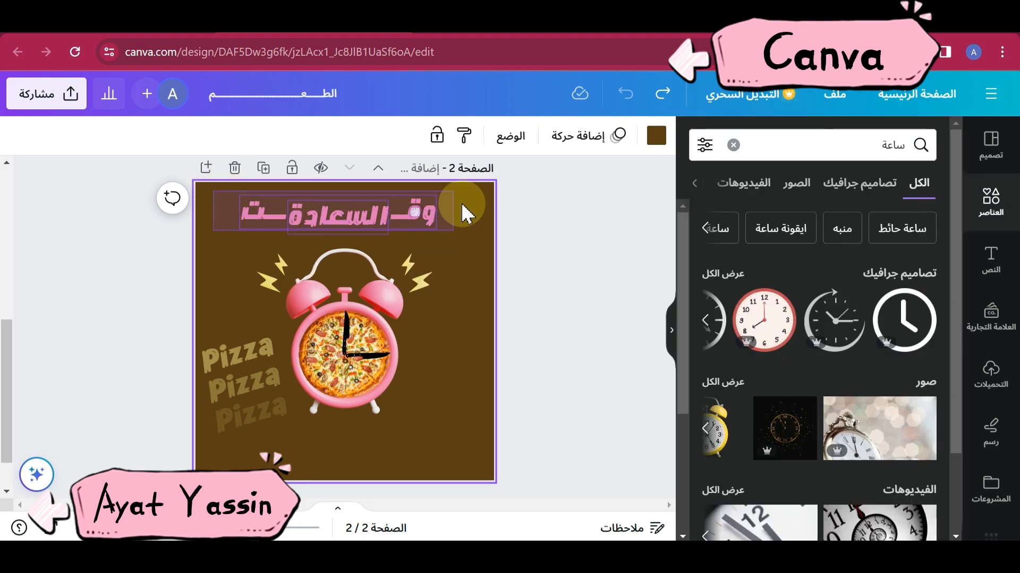
pyautogui.moveTo(489, 234); pyautogui.dragTo(501, 235)
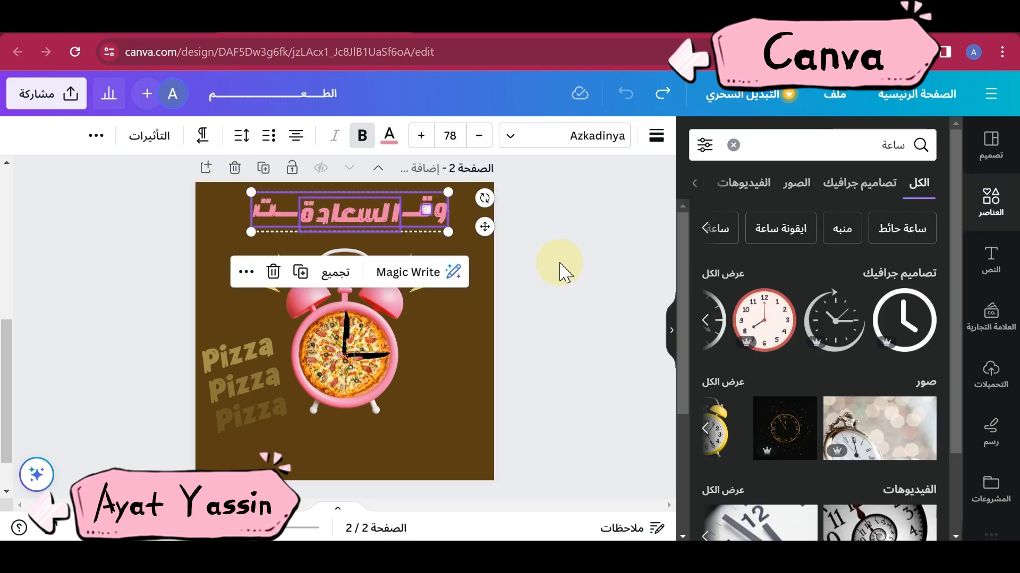
pyautogui.click(565, 271)
# Step: Add a heading reading "خصم 30%", shrink it to size 44.3 and set its font to Azkadinya
pyautogui.click(986, 269)
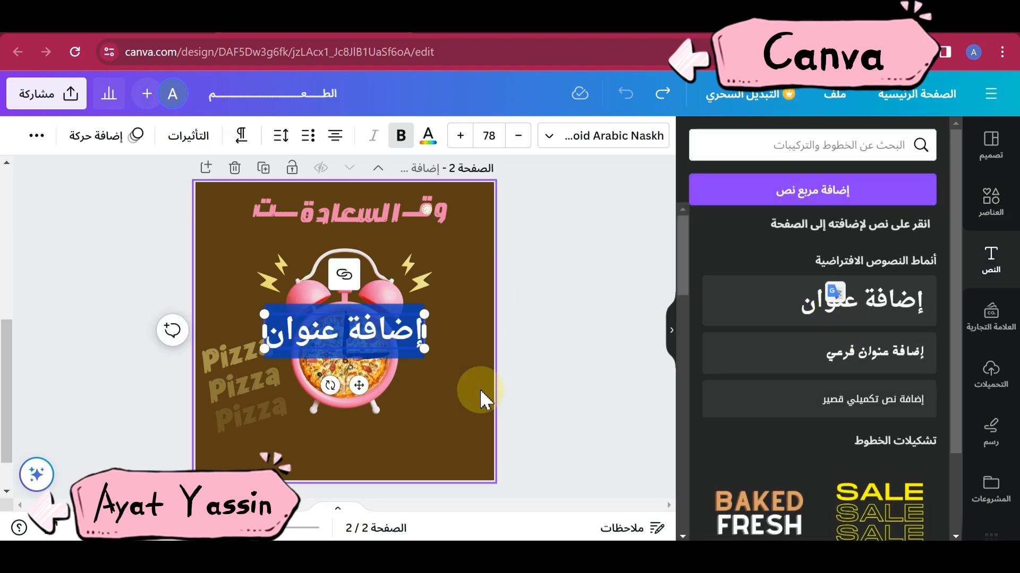
pyautogui.write('خصم 30%')
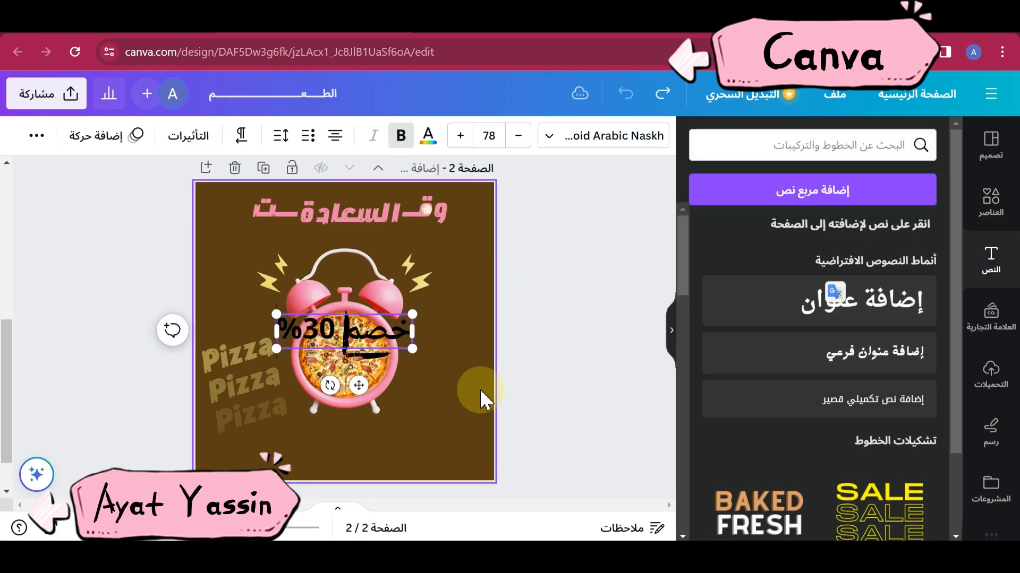
pyautogui.moveTo(359, 386); pyautogui.dragTo(402, 384)
pyautogui.moveTo(459, 314); pyautogui.dragTo(399, 329)
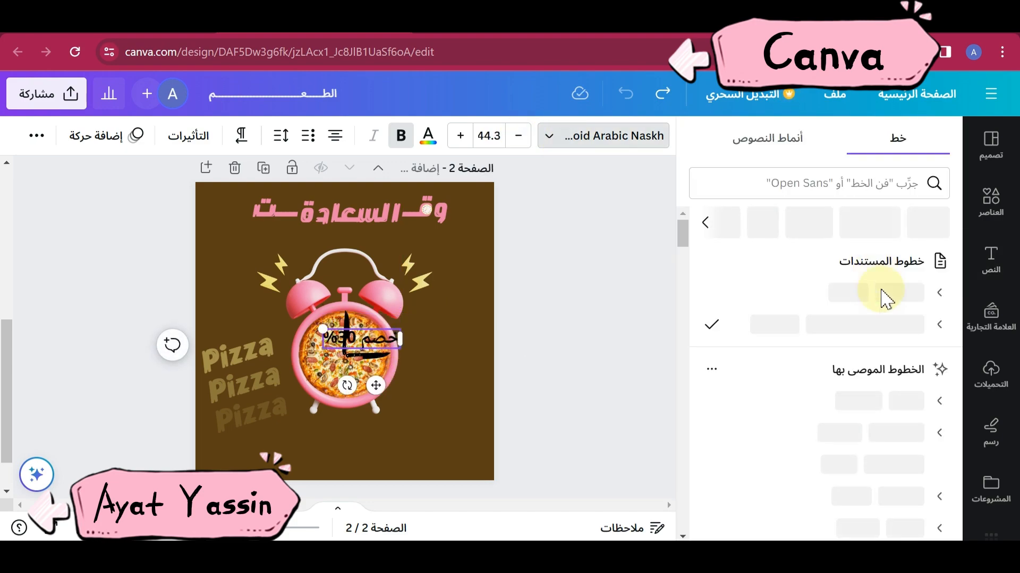
pyautogui.click(876, 294)
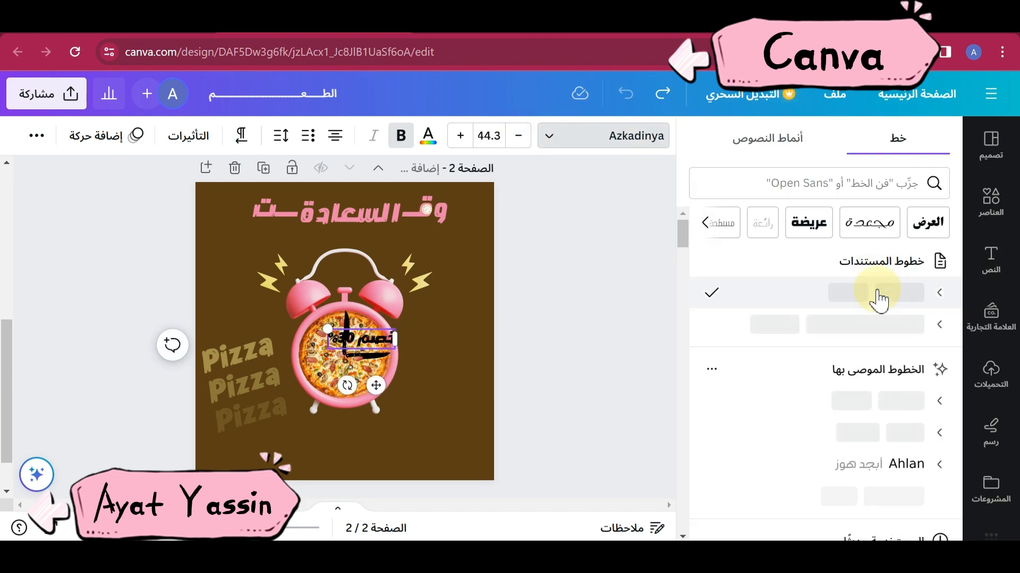
# Step: Apply the neon effect in pale yellow to "خصم 30%" and place it slightly tilted to the right of the clock
pyautogui.click(188, 136)
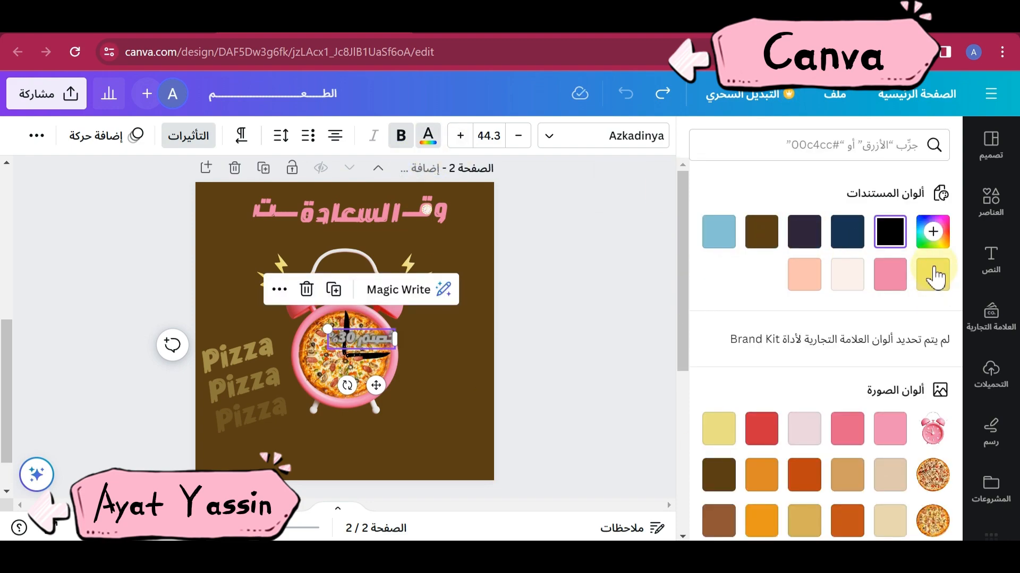
pyautogui.click(935, 277)
pyautogui.moveTo(373, 383); pyautogui.dragTo(462, 389)
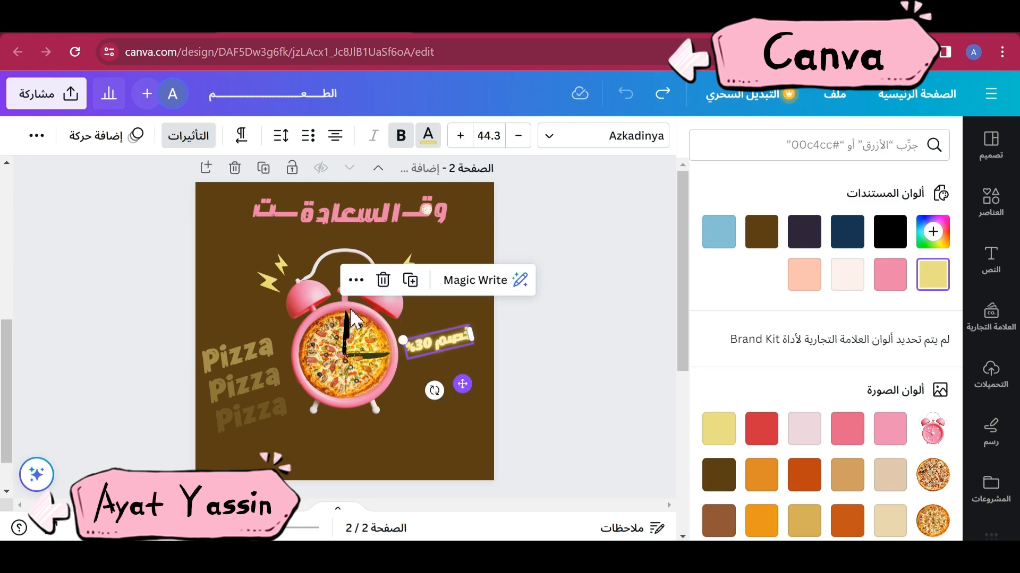
# Step: Search the elements for "سهم" and add the yellow curved arrow graphic to the page
pyautogui.click(1012, 201)
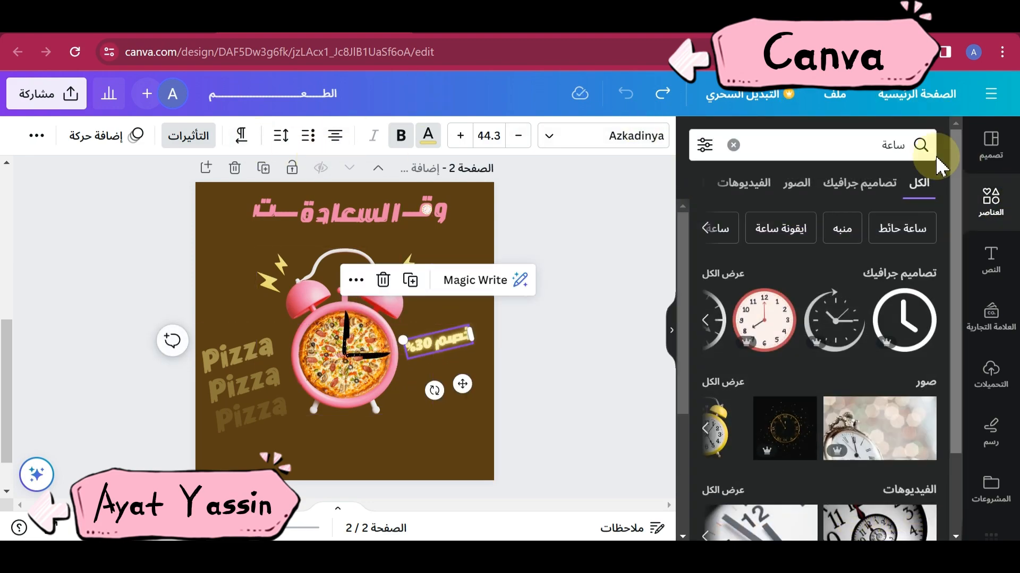
pyautogui.write('سهم')
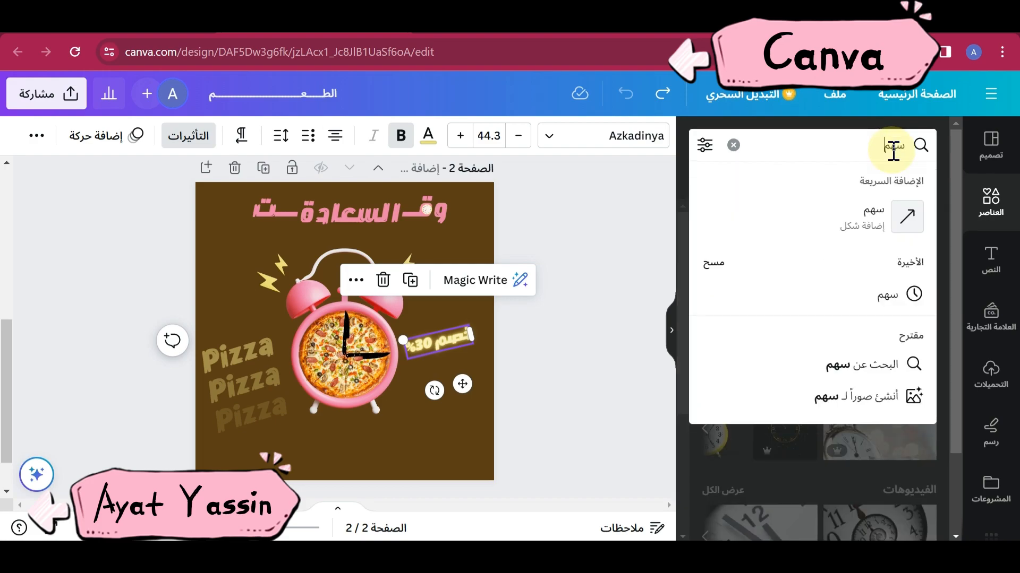
pyautogui.press('Return')
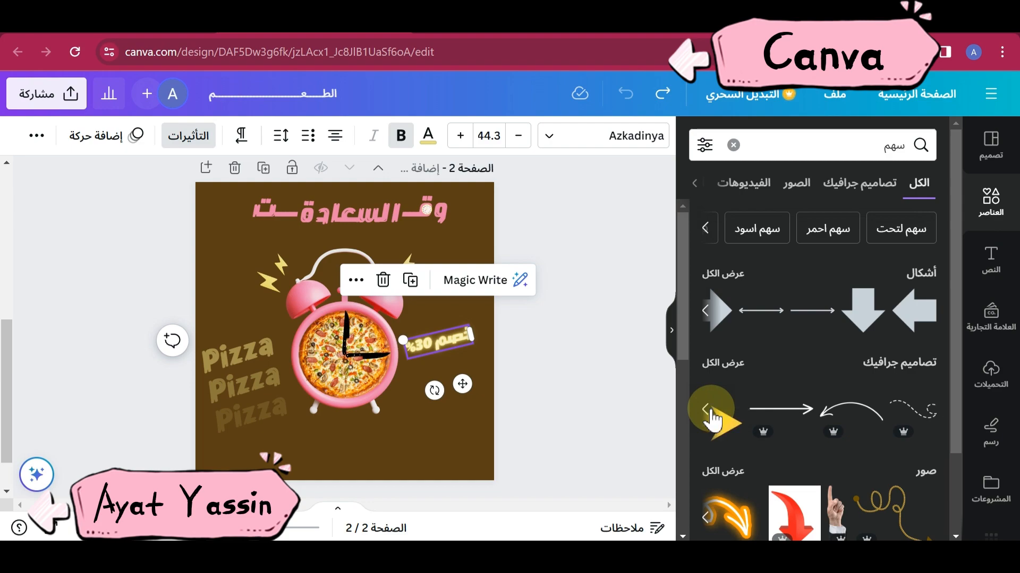
pyautogui.click(707, 409)
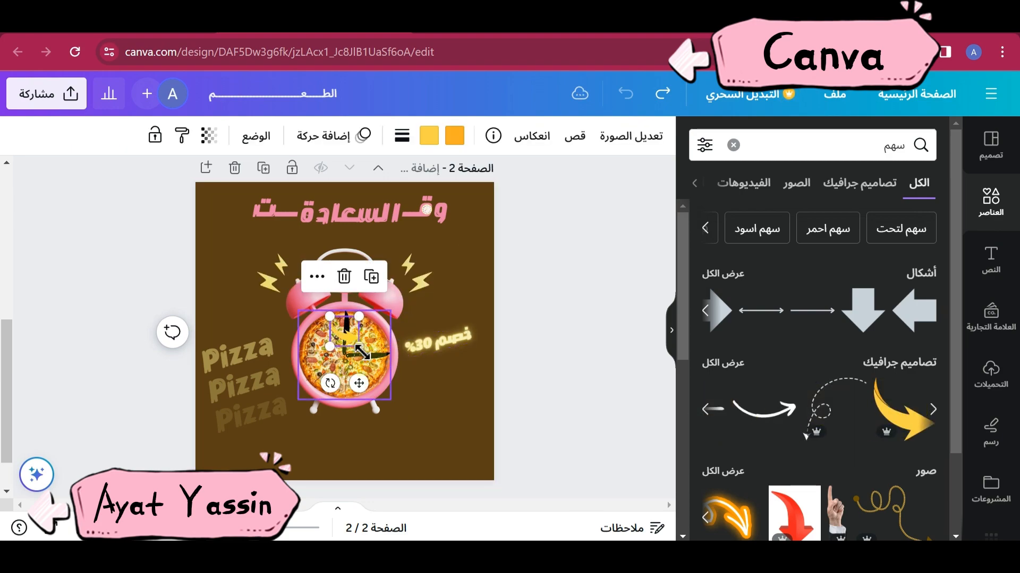
# Step: Rotate the arrow on the pizza and flip it horizontally
pyautogui.moveTo(333, 380); pyautogui.dragTo(394, 307)
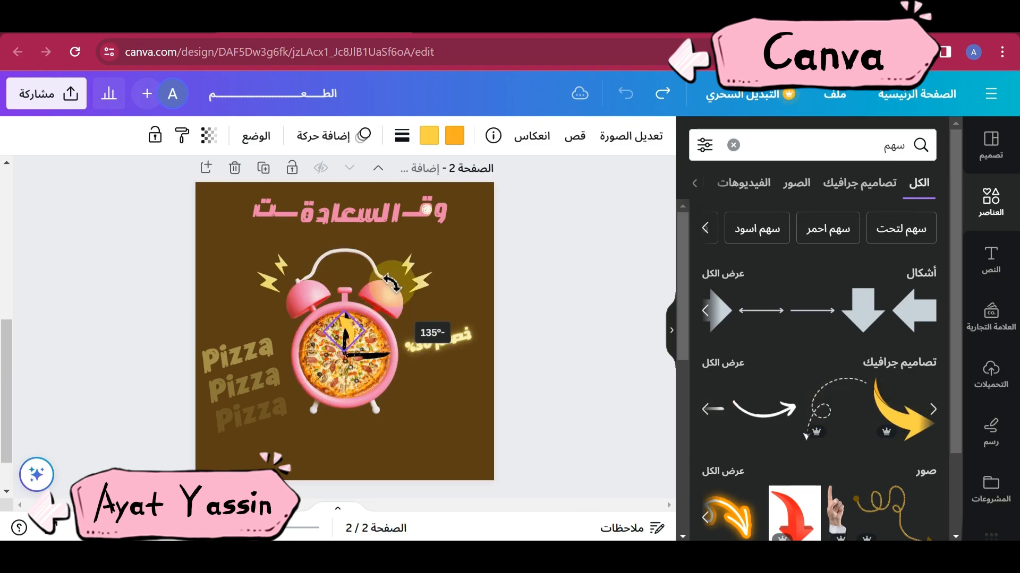
pyautogui.click(531, 136)
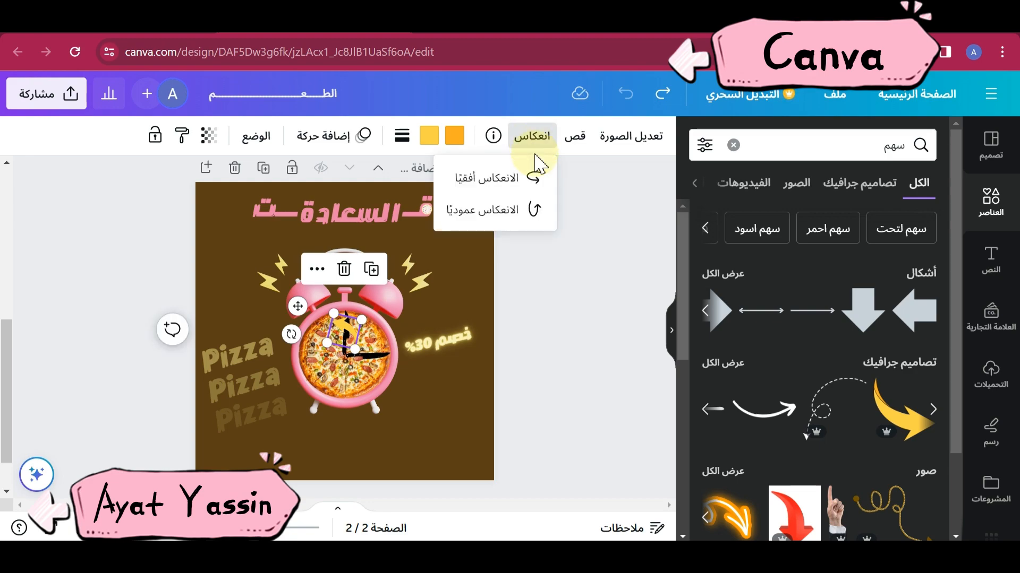
pyautogui.click(526, 181)
# Step: Place the arrow above "خصم 30%" pointing down at it, and recolour it in pink and peach
pyautogui.moveTo(302, 305); pyautogui.dragTo(438, 263)
pyautogui.moveTo(463, 305); pyautogui.dragTo(441, 308)
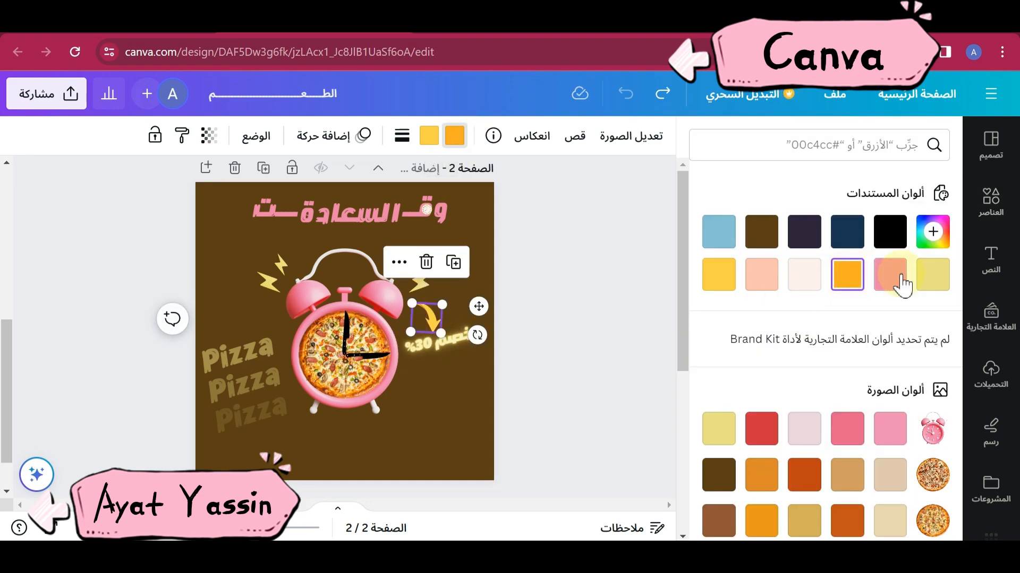
pyautogui.click(431, 139)
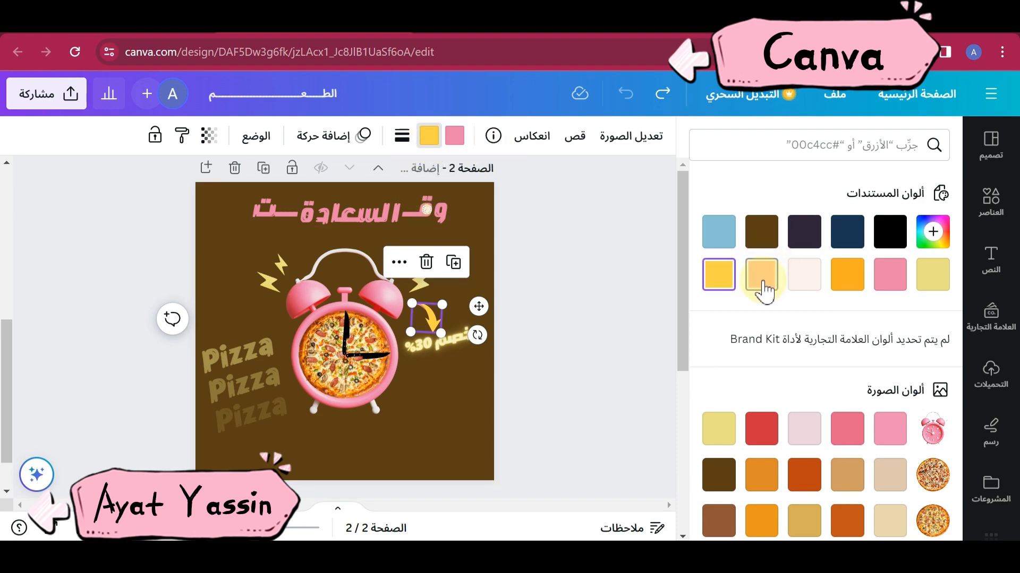
pyautogui.click(581, 384)
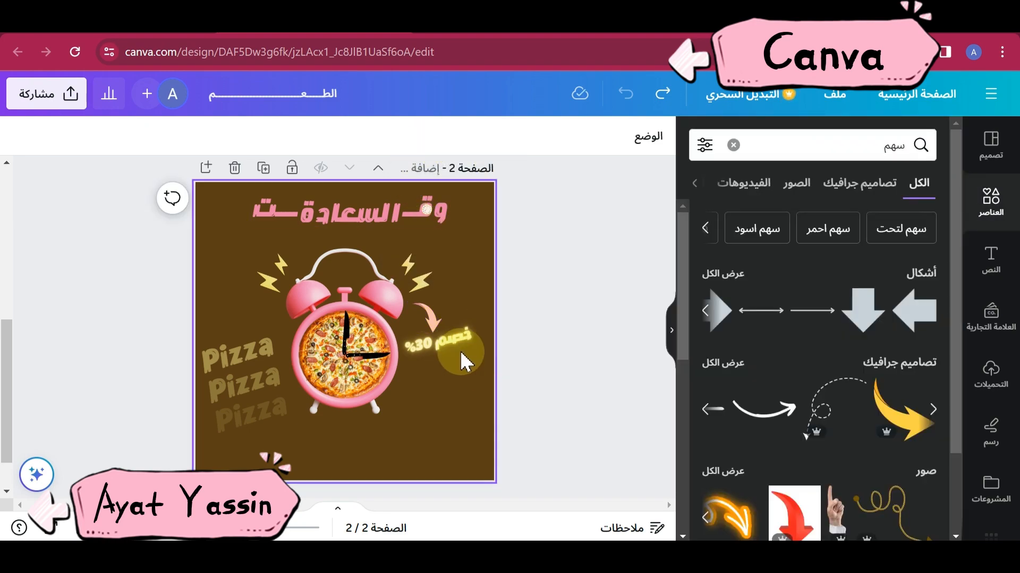
# Step: Search the elements for "طماطم", add the sliced tomatoes graphic and place it at the clock's lower-right edge
pyautogui.doubleClick(895, 142)
pyautogui.write('طماطم')
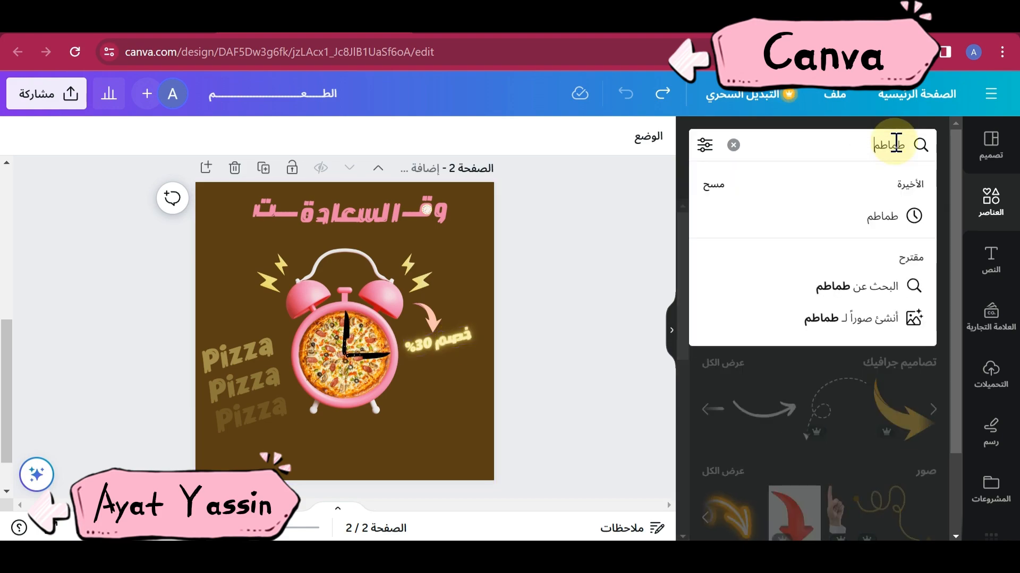
pyautogui.press('Return')
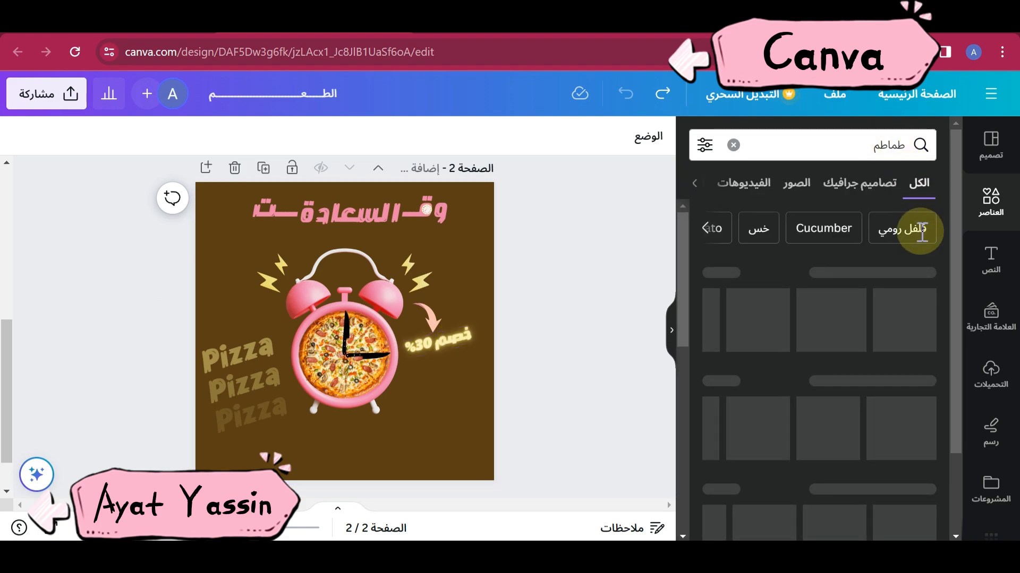
pyautogui.click(764, 322)
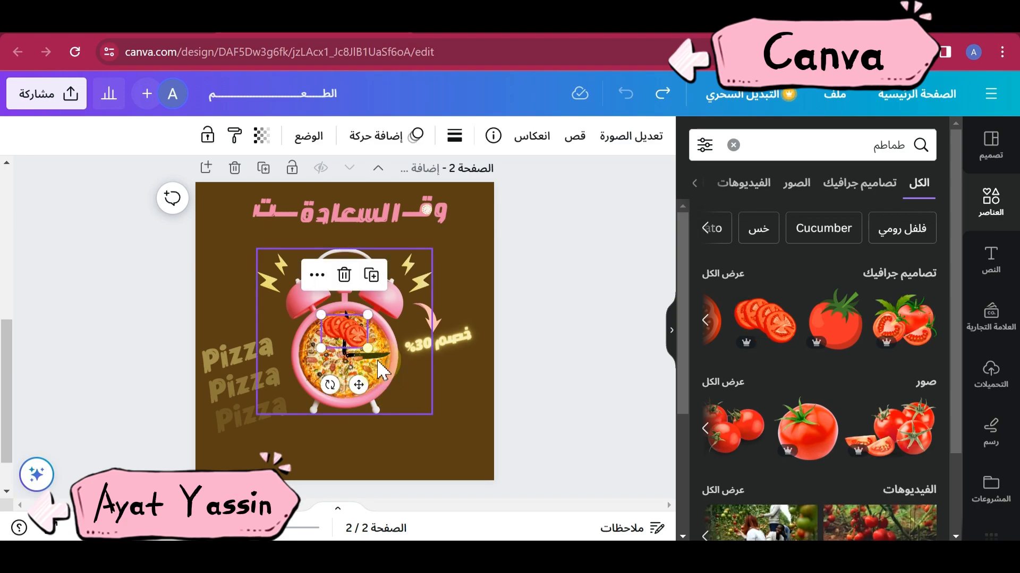
pyautogui.moveTo(389, 360); pyautogui.dragTo(406, 385)
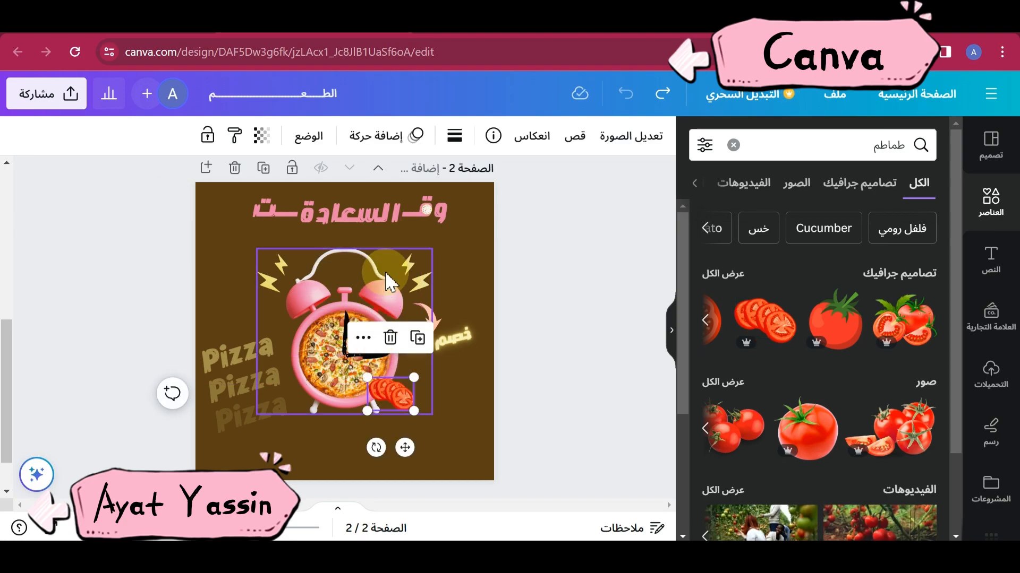
# Step: Group the alarm clock, the pizza and both clock hands into one object
pyautogui.click(366, 298)
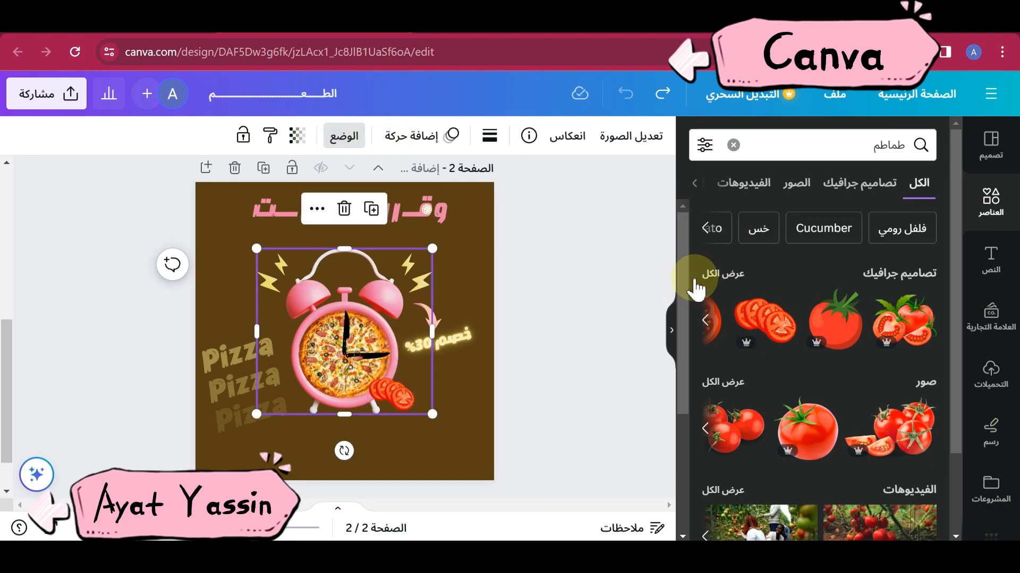
pyautogui.keyDown('shift'); pyautogui.click(843, 409); pyautogui.keyUp('shift')
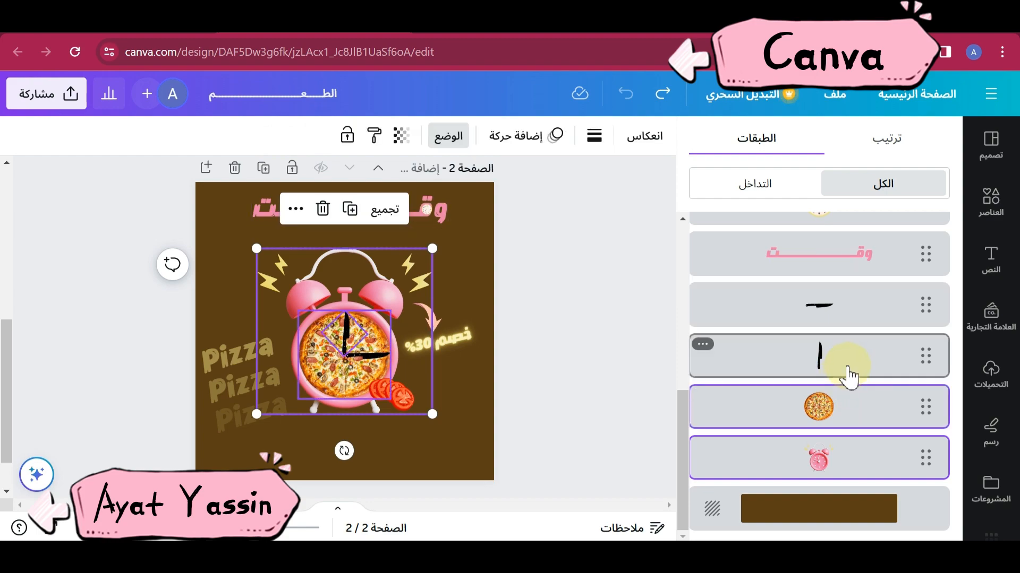
pyautogui.keyDown('shift'); pyautogui.click(846, 357); pyautogui.keyUp('shift')
pyautogui.keyDown('shift'); pyautogui.click(857, 314); pyautogui.keyUp('shift')
pyautogui.click(386, 212)
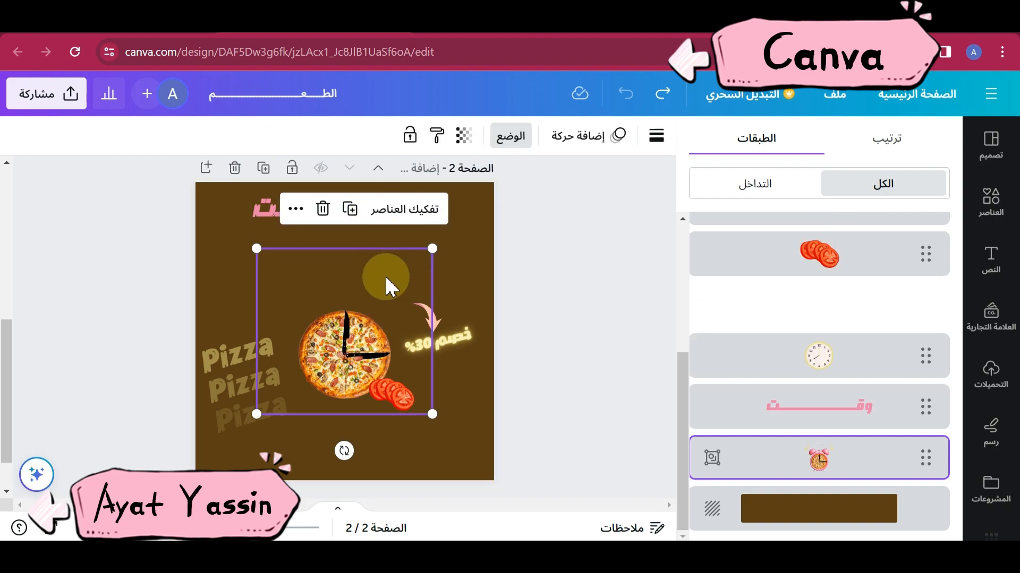
# Step: Duplicate the clock group, turn the copy upside down and place it directly beneath the original as a reflection
pyautogui.moveTo(354, 322); pyautogui.dragTo(353, 370)
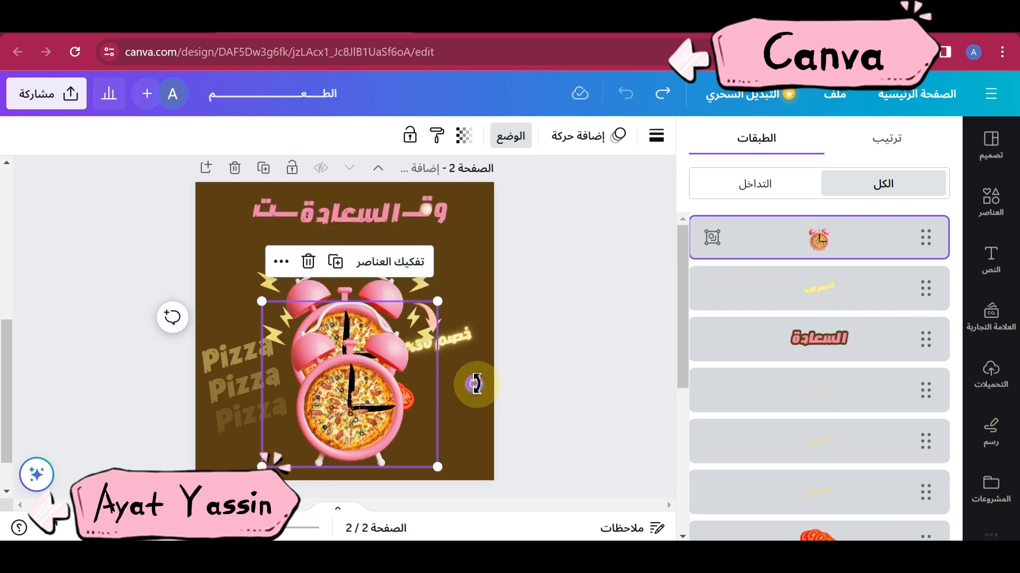
pyautogui.moveTo(474, 383); pyautogui.dragTo(285, 399)
pyautogui.moveTo(364, 422); pyautogui.dragTo(371, 485)
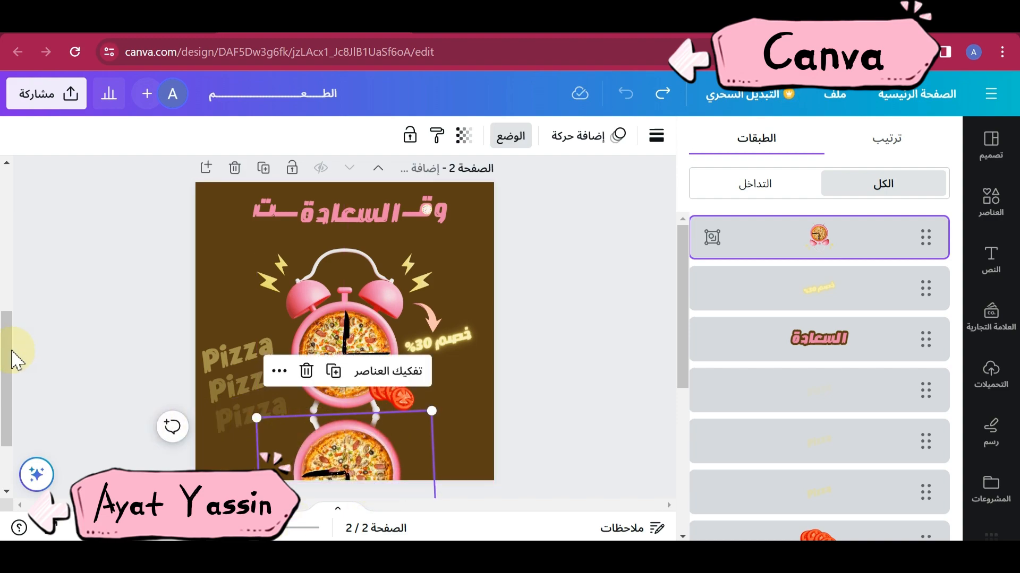
pyautogui.moveTo(16, 361); pyautogui.dragTo(11, 391)
pyautogui.moveTo(378, 354); pyautogui.dragTo(407, 312)
pyautogui.moveTo(396, 350); pyautogui.dragTo(370, 347)
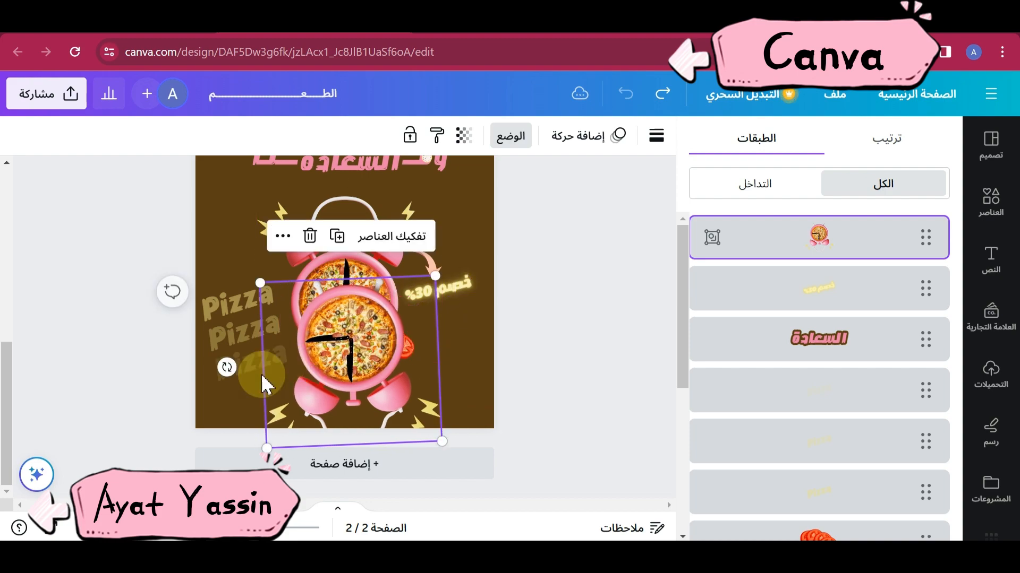
pyautogui.moveTo(227, 367); pyautogui.dragTo(224, 360)
pyautogui.moveTo(347, 420); pyautogui.dragTo(364, 365)
# Step: Reduce the opacity of the upside-down clock copy until it looks like a faint reflection
pyautogui.click(465, 136)
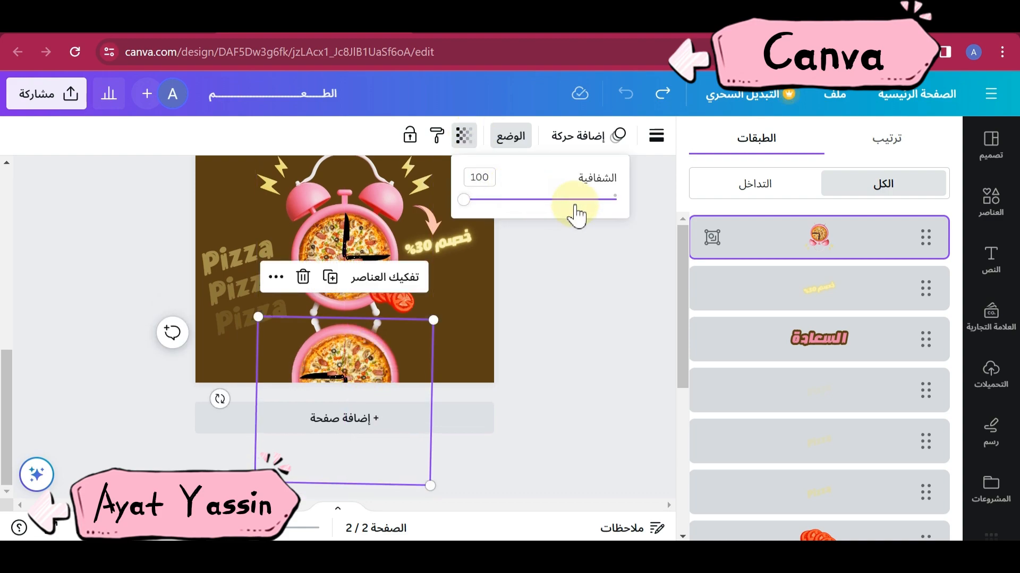
pyautogui.moveTo(576, 202); pyautogui.dragTo(561, 209)
pyautogui.click(579, 279)
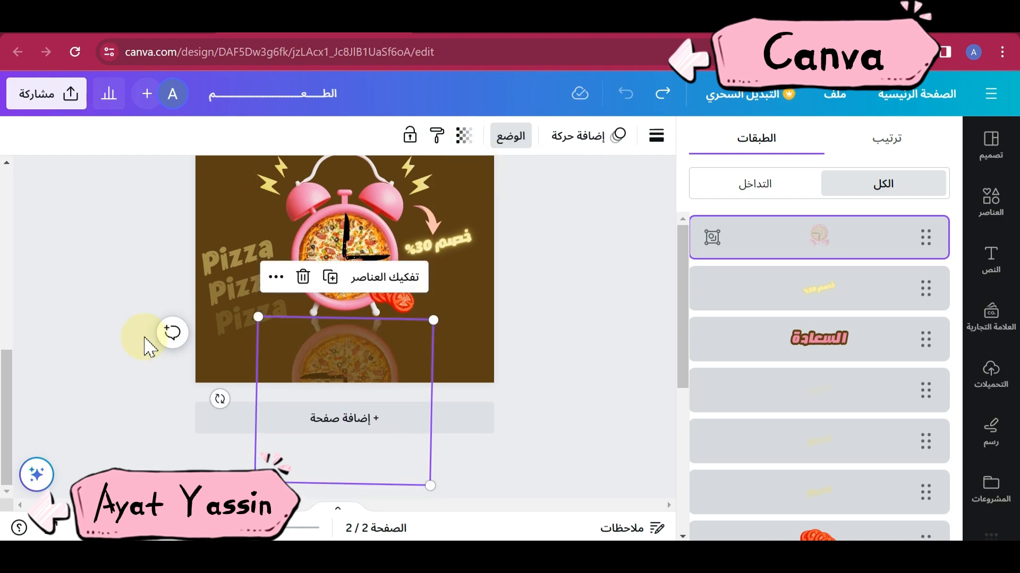
pyautogui.moveTo(7, 397); pyautogui.dragTo(9, 348)
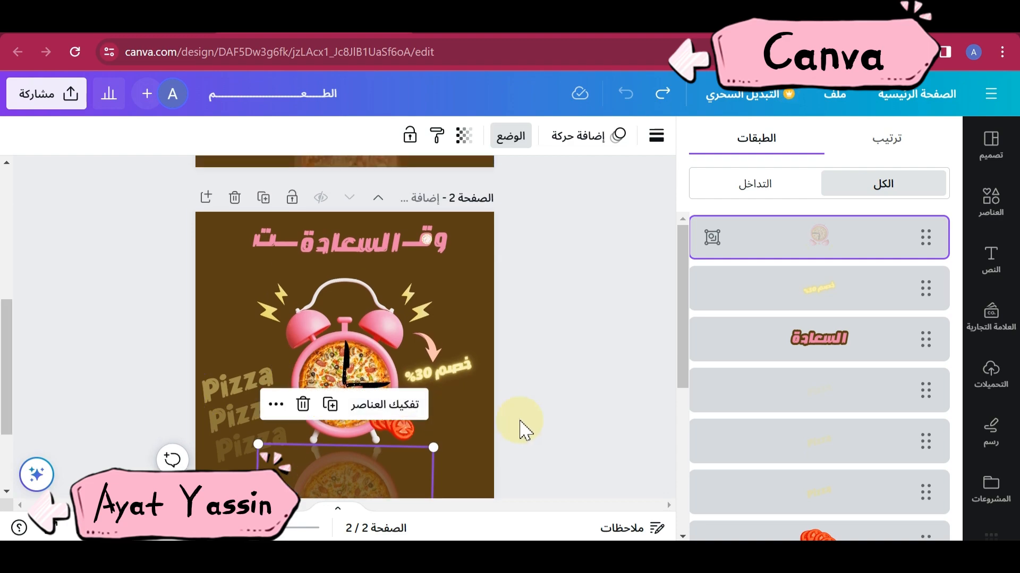
pyautogui.click(520, 429)
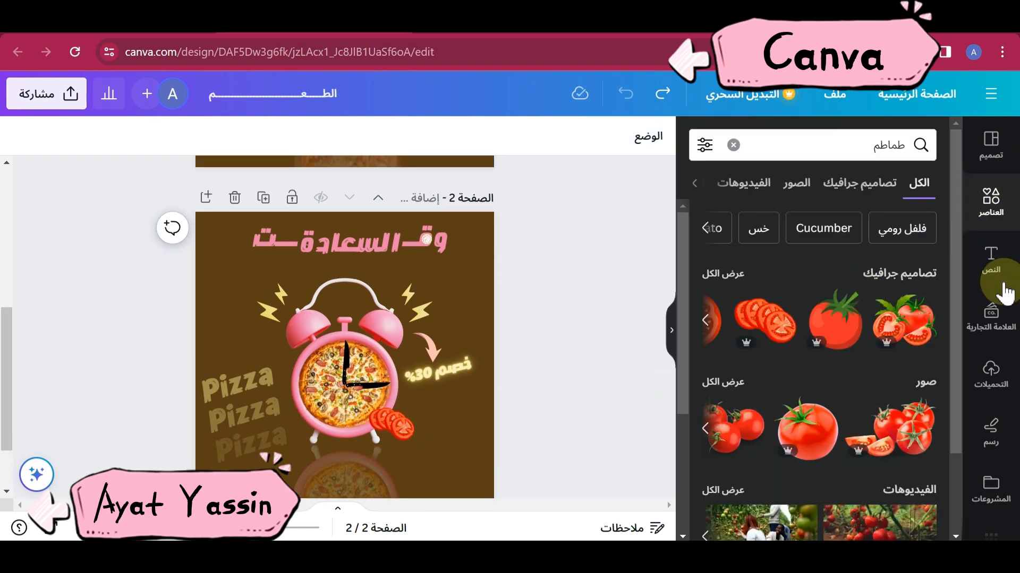
# Step: Duplicate the "خصم 30%" text below the tomatoes, replace it with the phone number and widen it to one line
pyautogui.moveTo(448, 378); pyautogui.dragTo(430, 465)
pyautogui.doubleClick(432, 455)
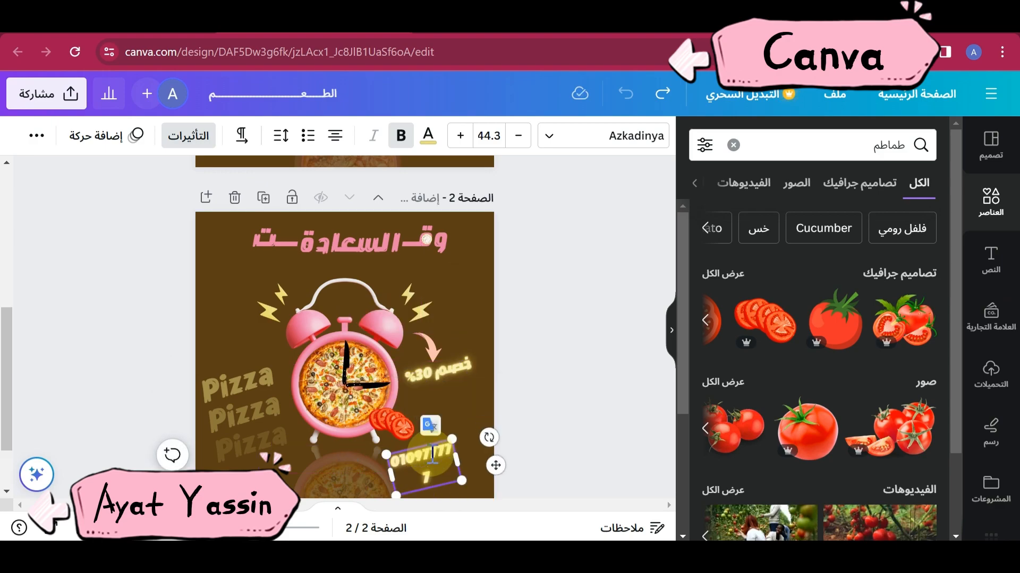
pyautogui.moveTo(484, 446); pyautogui.dragTo(483, 445)
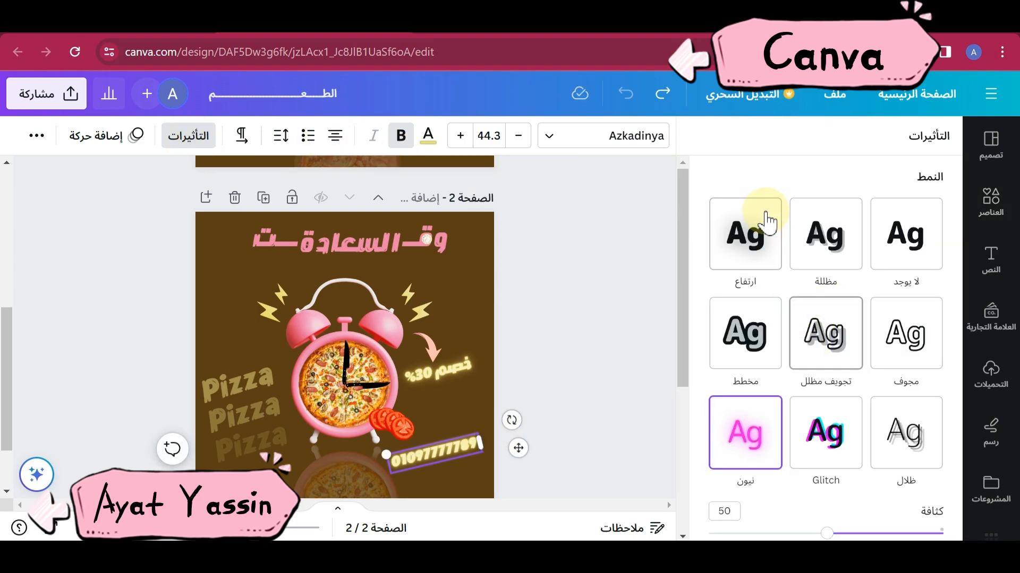
# Step: Switch the phone number's effect to ارتفاع (Lift), straighten the text and place it in the page's lower-right area
pyautogui.click(759, 225)
pyautogui.moveTo(430, 494); pyautogui.dragTo(422, 486)
pyautogui.moveTo(462, 452); pyautogui.dragTo(462, 462)
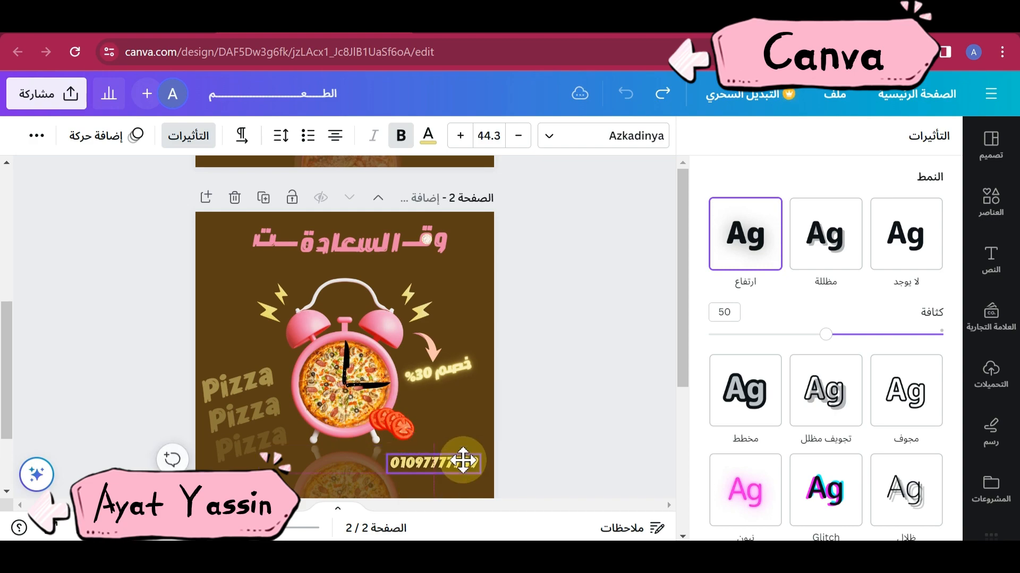
# Step: Add a black telephone handset graphic from the recently used elements and place it small, directly to the left of the phone number
pyautogui.click(985, 207)
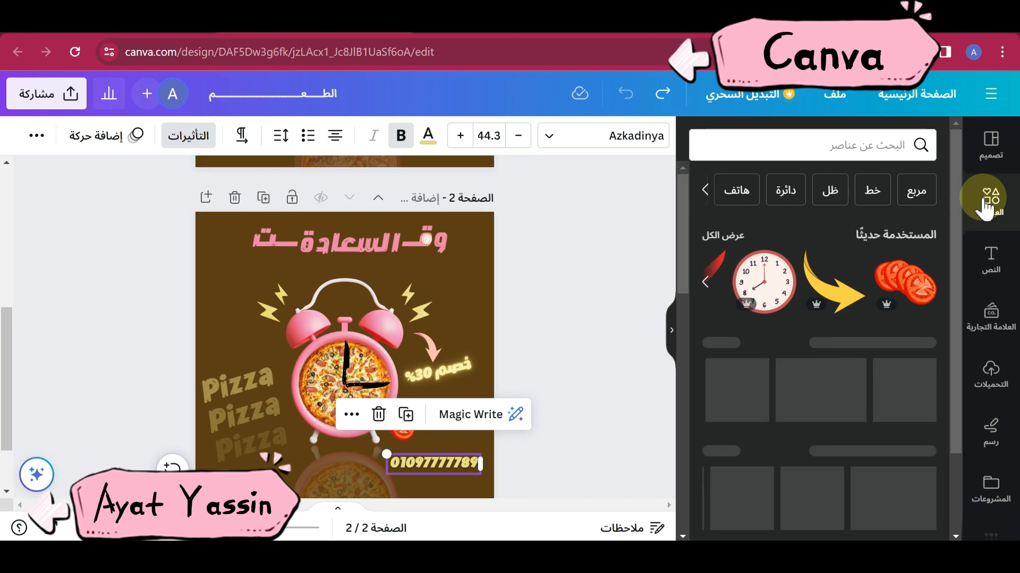
pyautogui.click(706, 283)
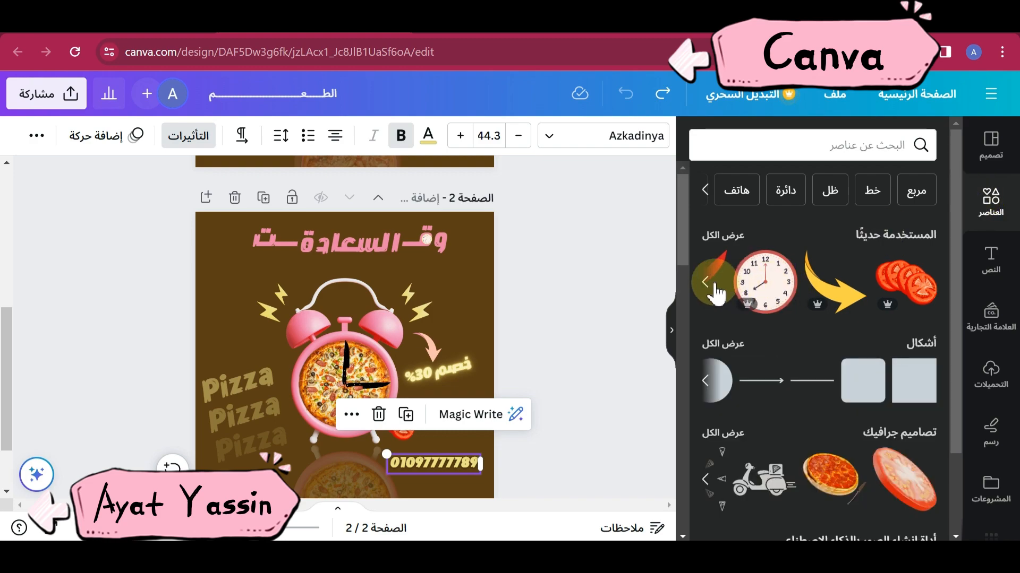
pyautogui.click(709, 286)
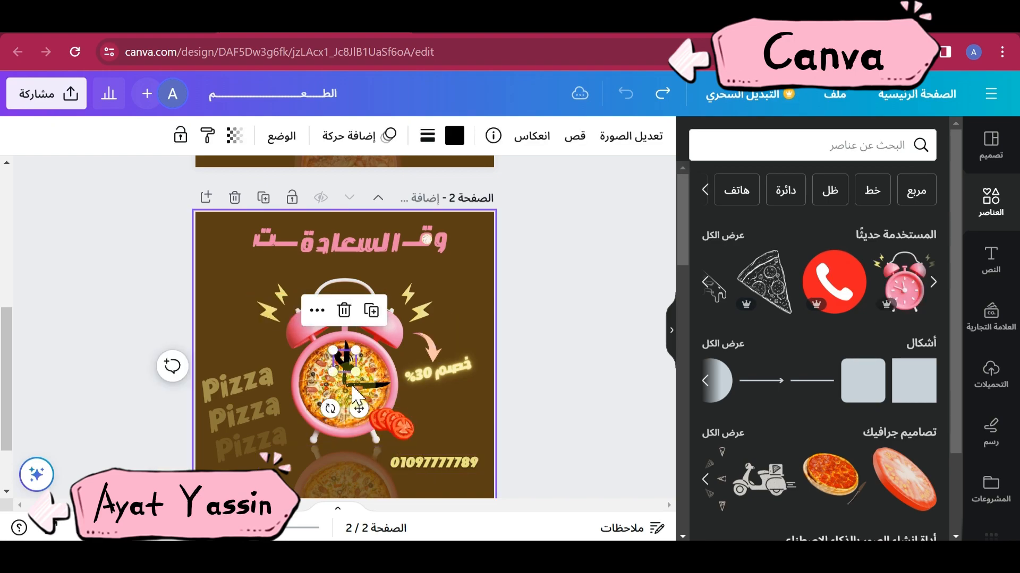
pyautogui.moveTo(360, 410); pyautogui.dragTo(377, 476)
pyautogui.moveTo(387, 515); pyautogui.dragTo(387, 533)
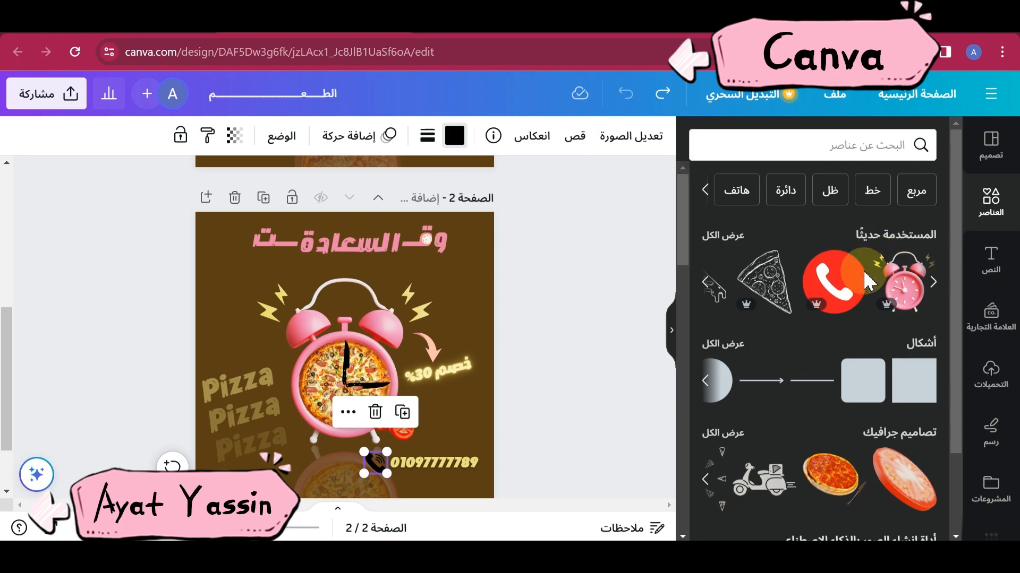
# Step: Recolor the handset icon and the phone number text with the pink document color
pyautogui.click(888, 281)
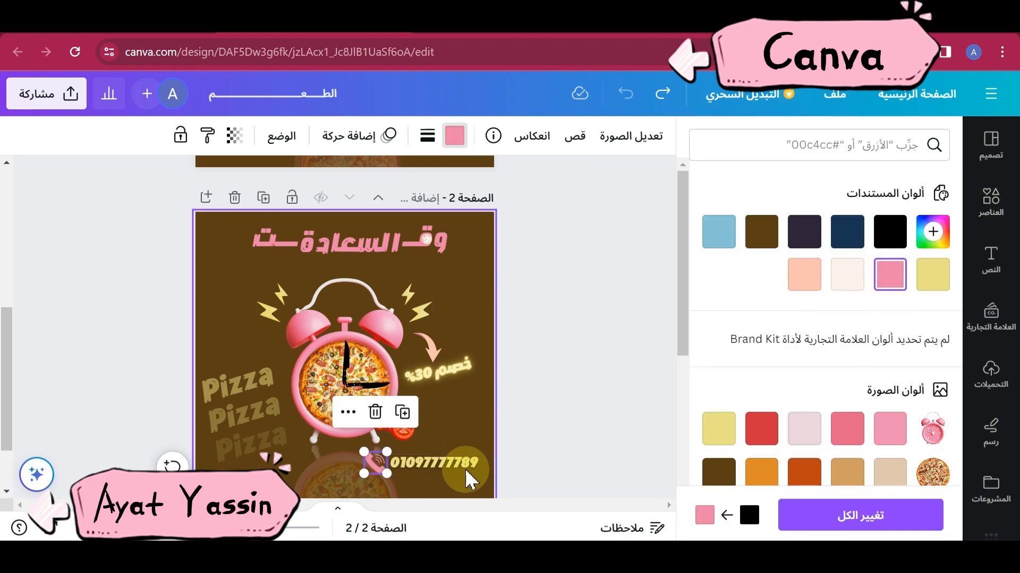
pyautogui.click(441, 463)
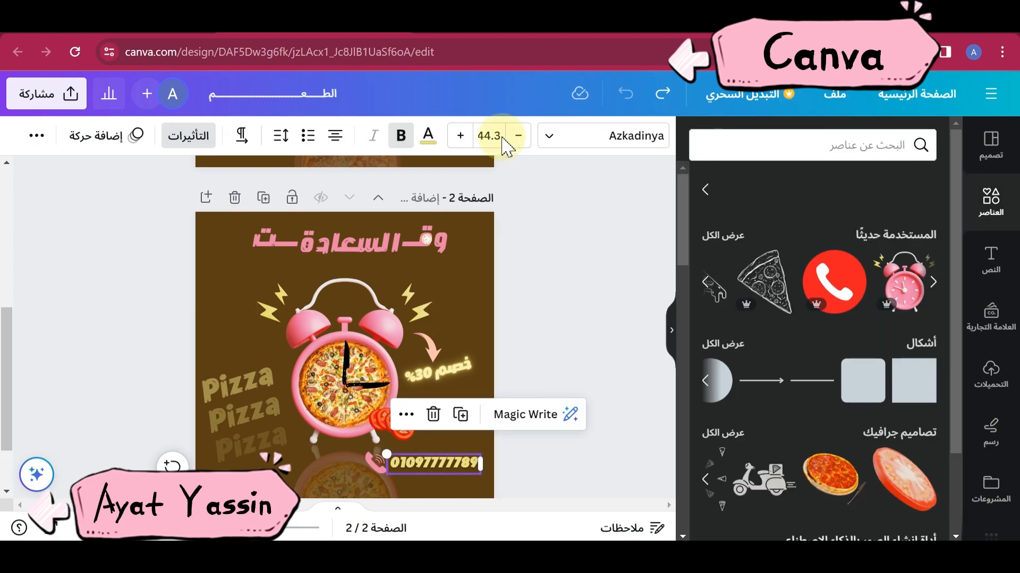
pyautogui.click(429, 139)
pyautogui.click(890, 274)
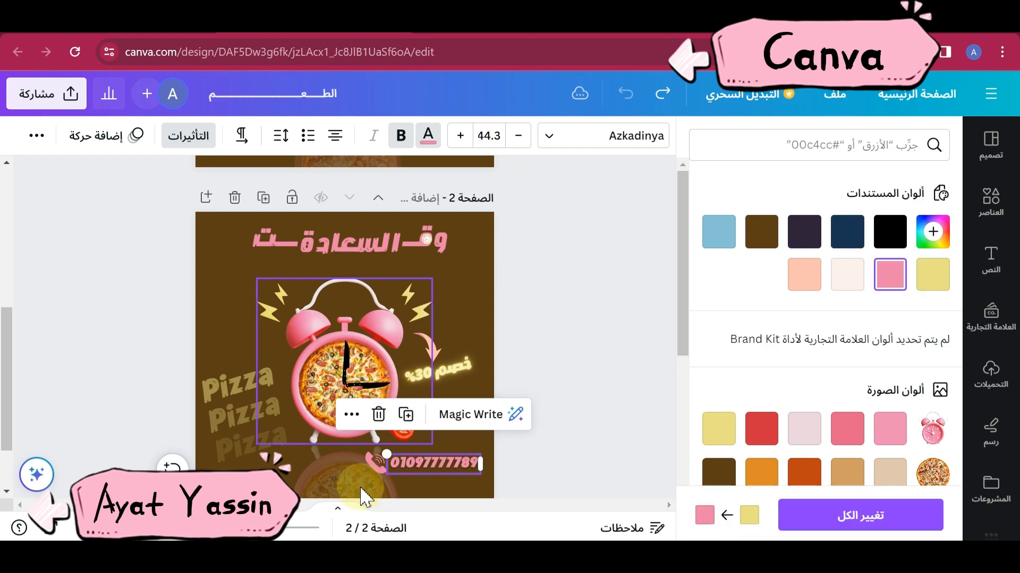
# Step: Change the handset icon's color to the yellow document color
pyautogui.click(376, 463)
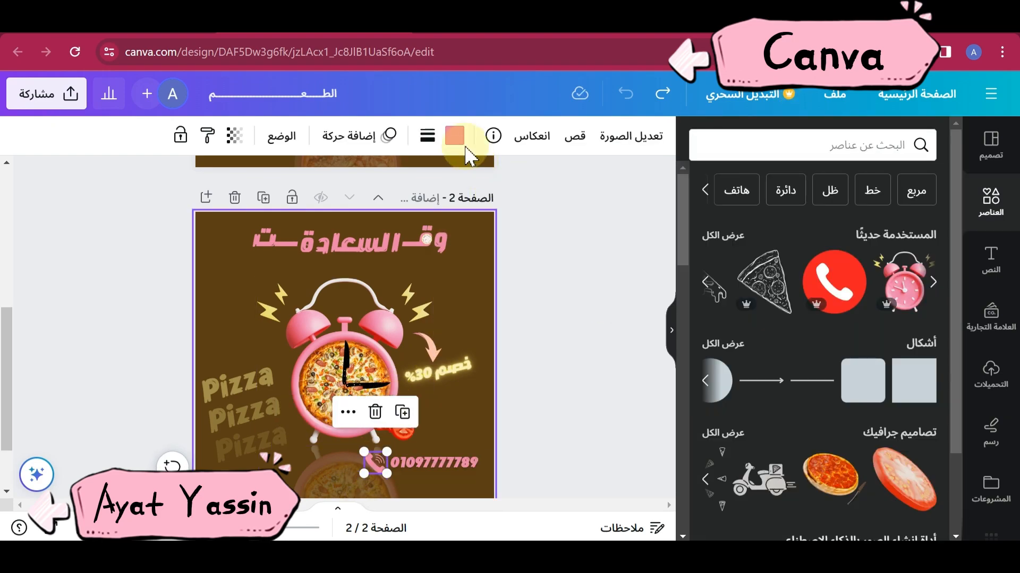
pyautogui.click(454, 136)
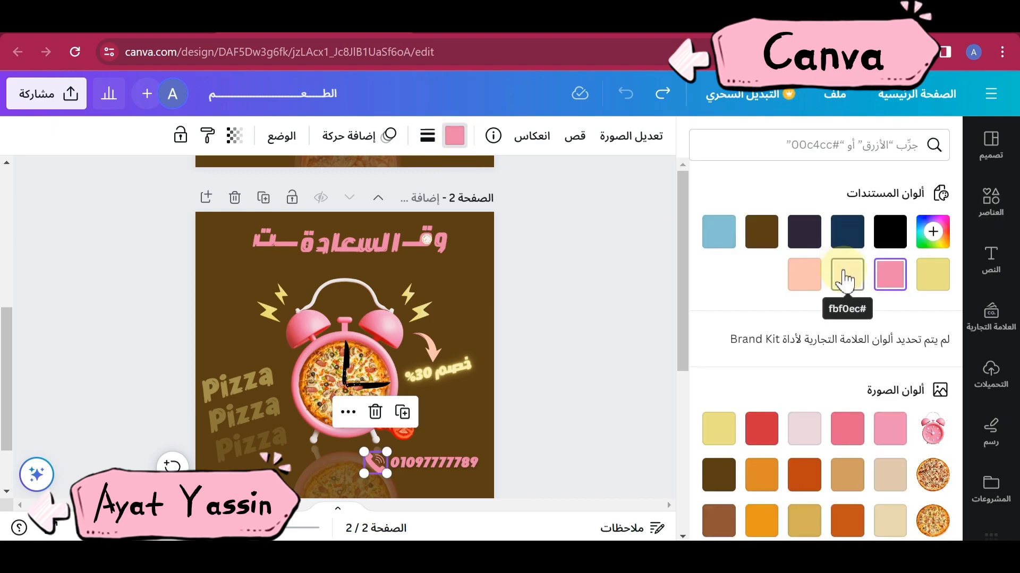
pyautogui.click(932, 284)
# Step: Nudge the small graphic sitting on the first word of the title "وقت السعادة" slightly up and deselect it
pyautogui.click(428, 237)
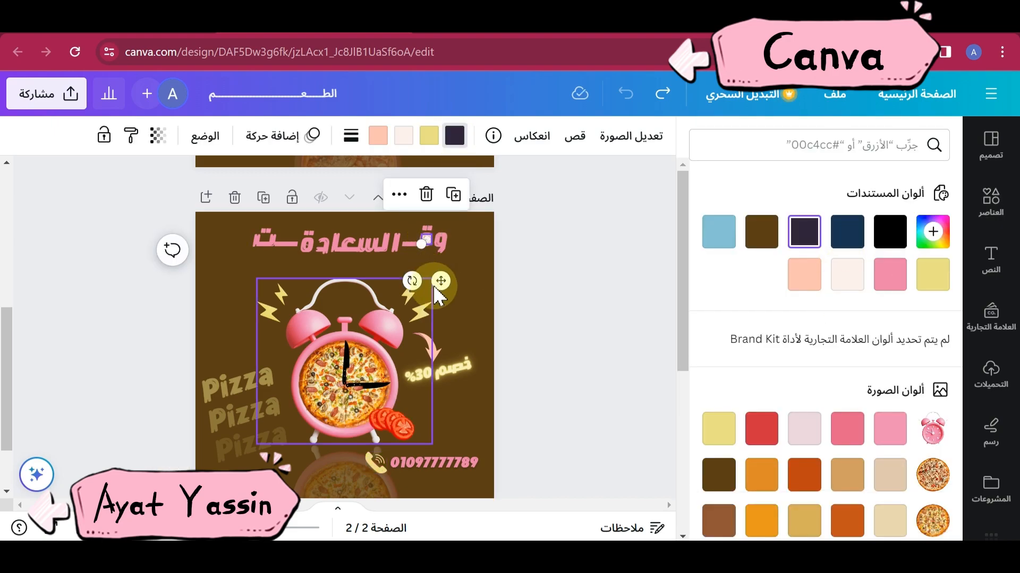
pyautogui.moveTo(439, 278)
pyautogui.mouseDown()
pyautogui.moveTo(421, 271)
pyautogui.moveTo(441, 280)
pyautogui.mouseUp()
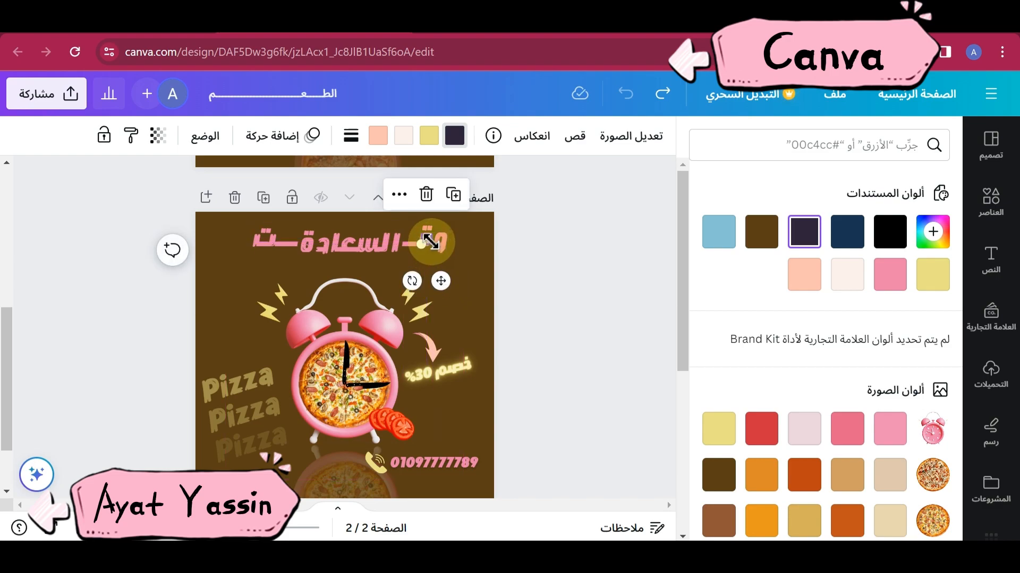
pyautogui.moveTo(429, 240); pyautogui.dragTo(434, 251)
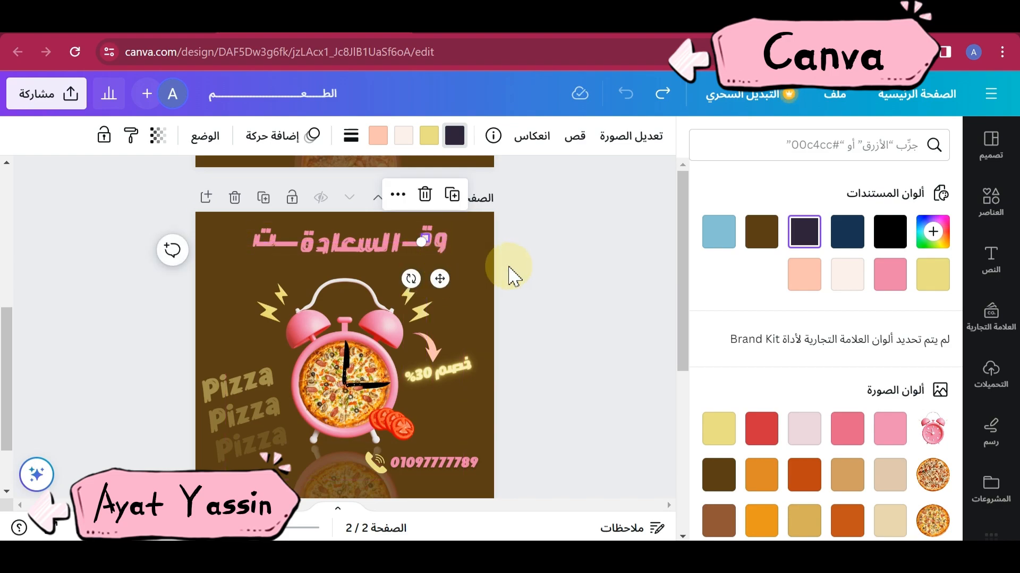
pyautogui.click(509, 274)
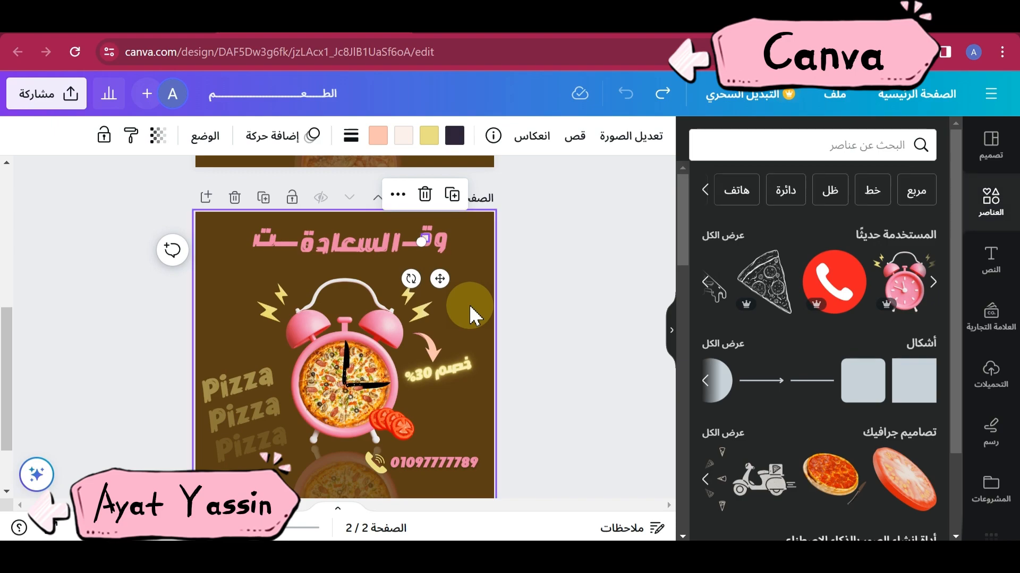
# Step: Duplicate the lowest "Pizza" text, place the copy beneath it in the slanted stack and reduce its opacity to 14
pyautogui.click(247, 446)
pyautogui.moveTo(252, 445); pyautogui.dragTo(260, 465)
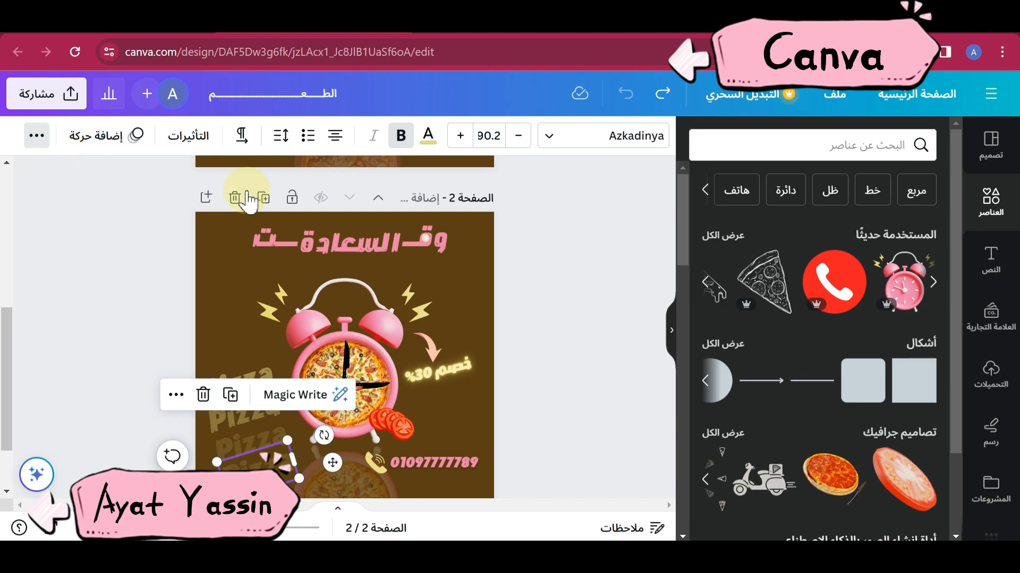
pyautogui.click(101, 174)
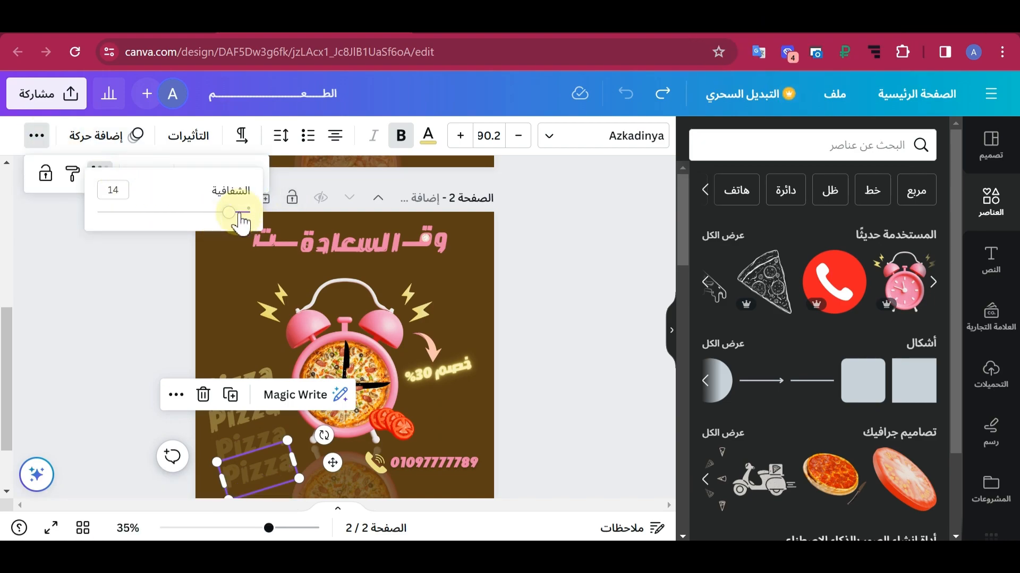